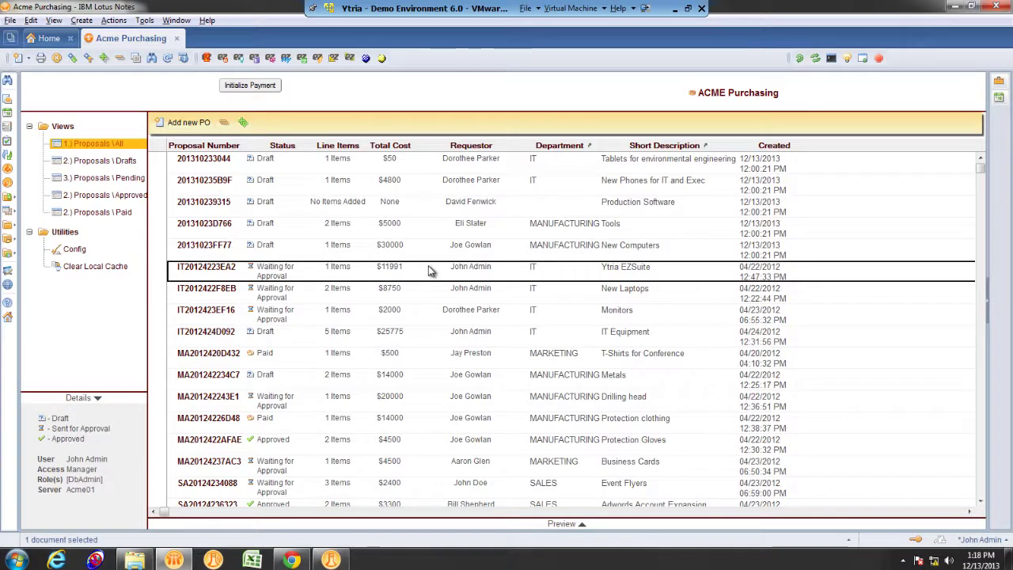
- Inspect the field list in the selected proposal's document properties, including the Cost_Total field, and close the properties
key("alt")
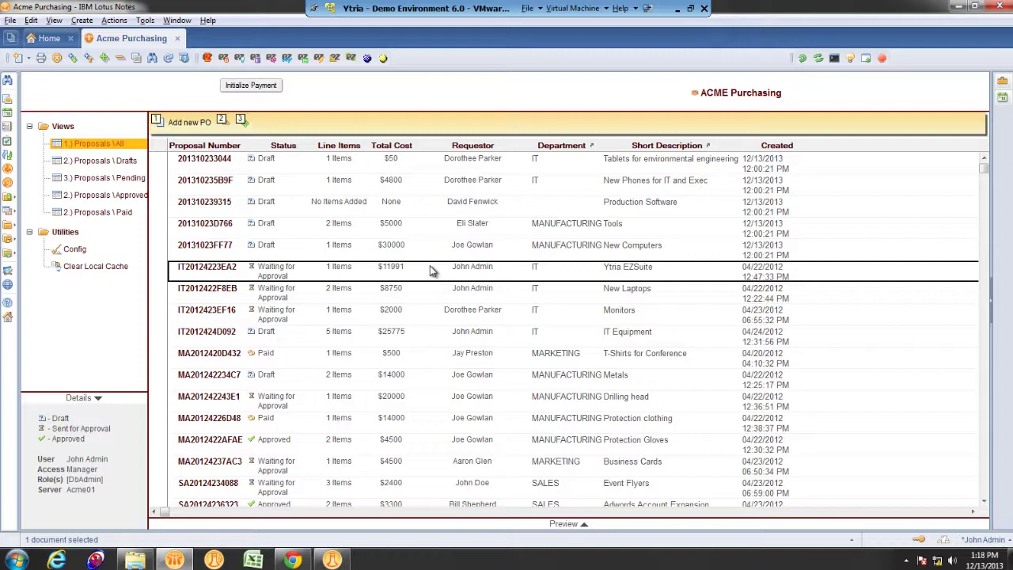
key("alt+Return")
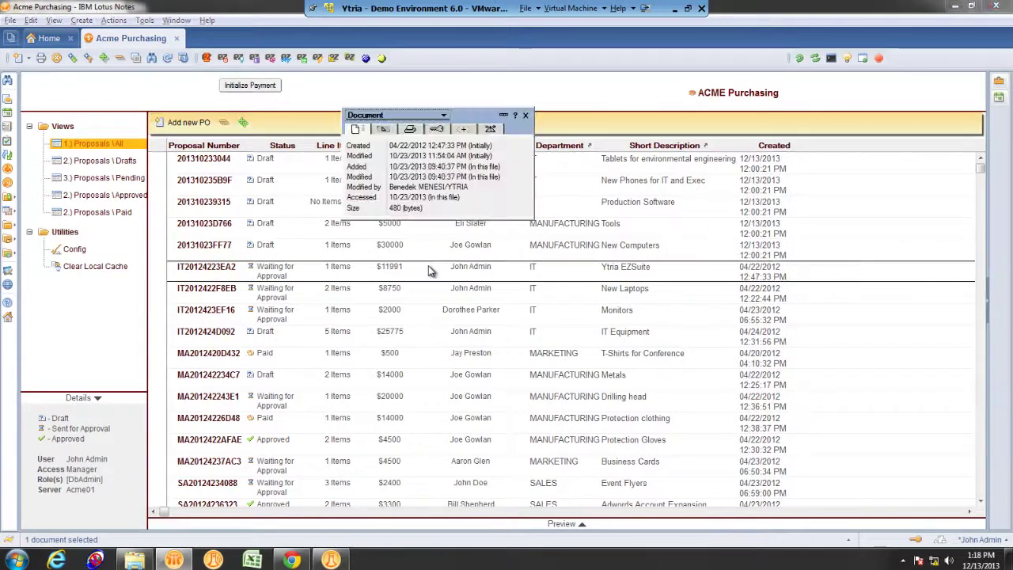
left_click(384, 131)
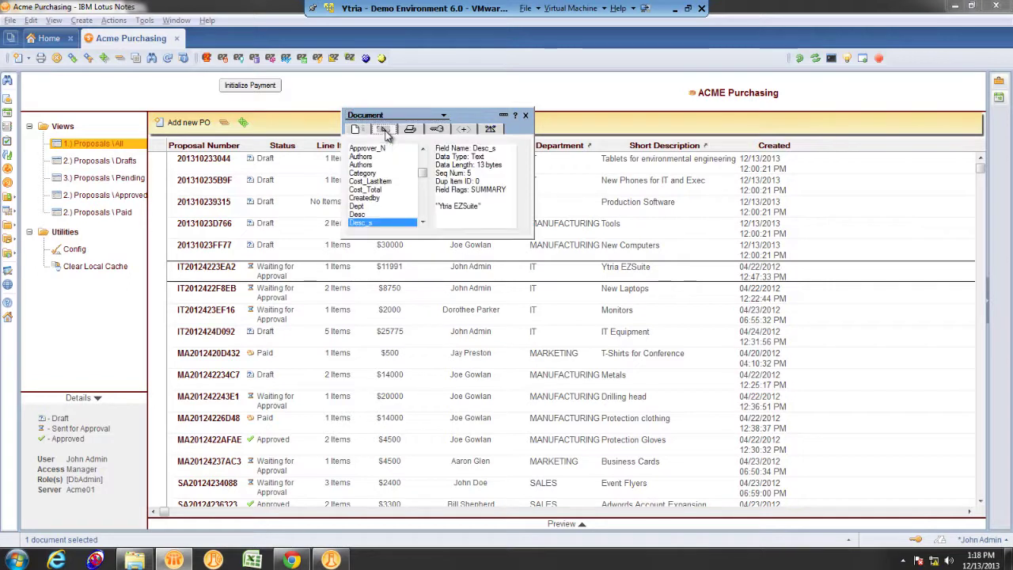
left_click(365, 173)
left_click(368, 190)
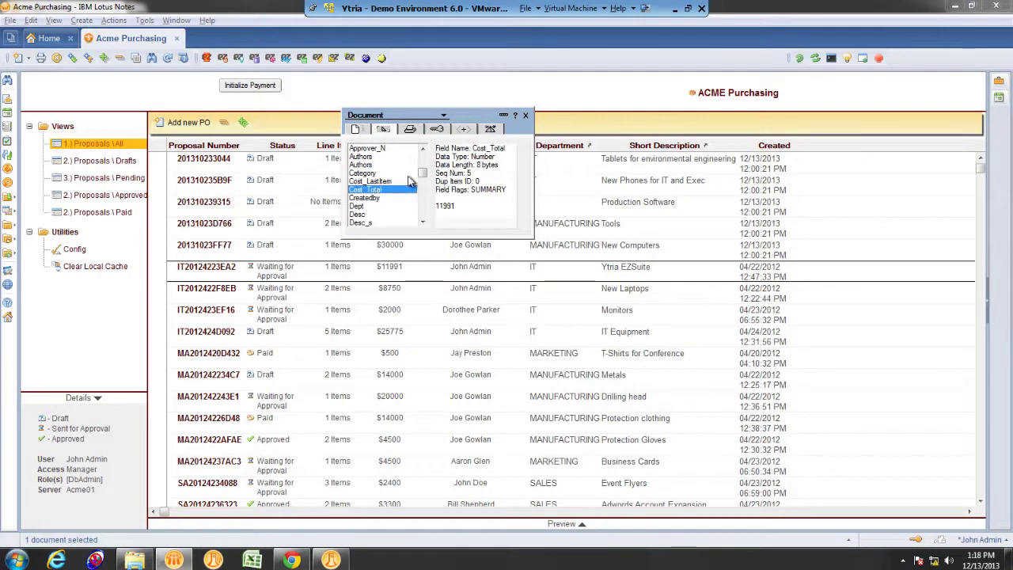
left_click_drag(425, 181, 424, 214)
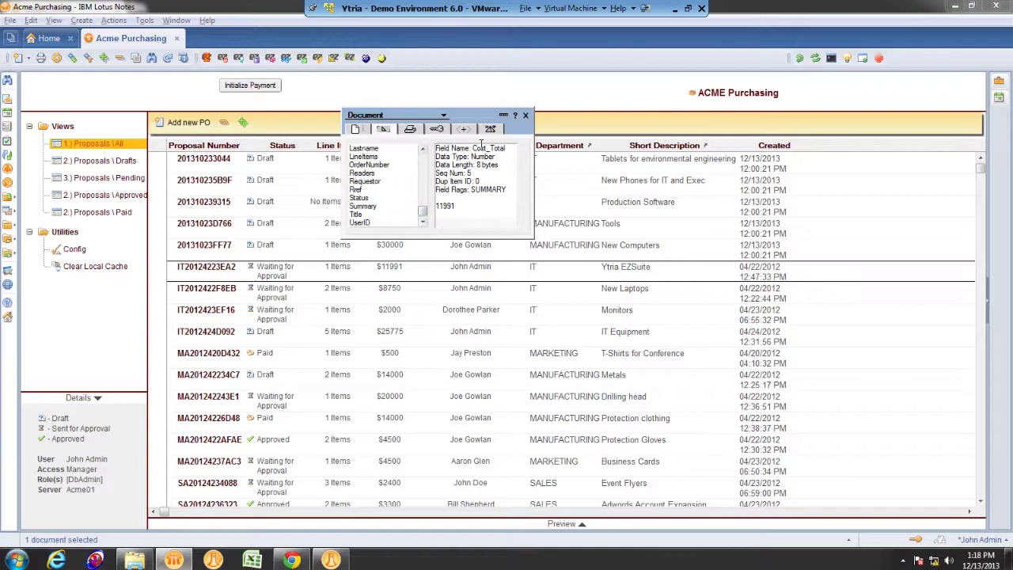
left_click(527, 117)
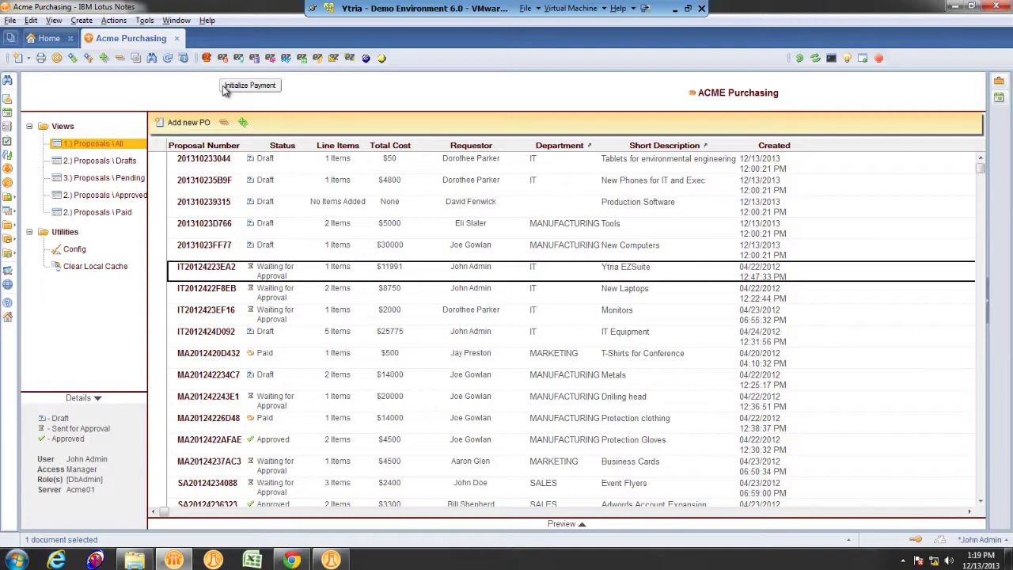
- Open the selected proposal in scanEZ Lite, dismiss the upgrade notice and display the $UpdatedBy field's value
left_click(207, 58)
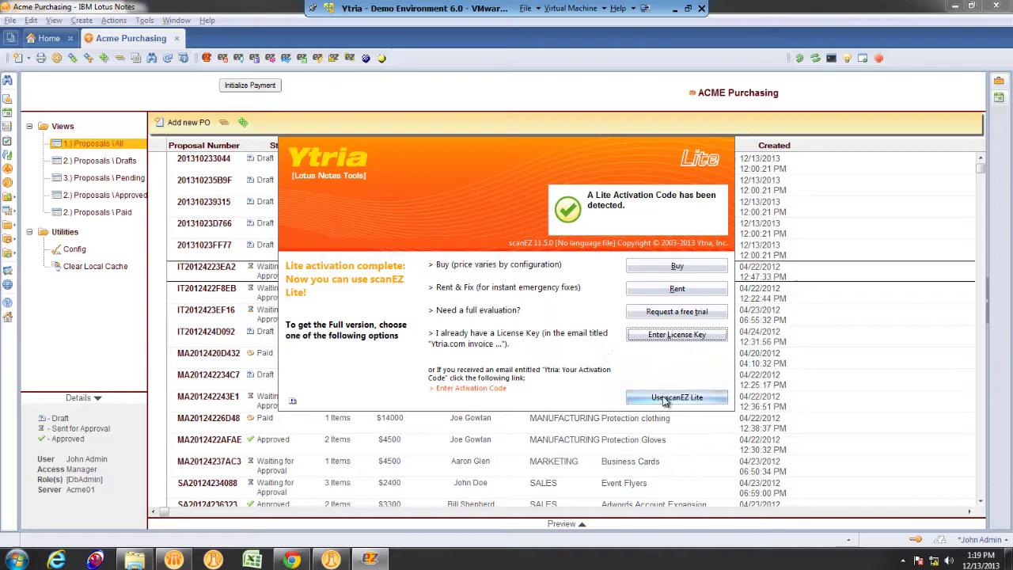
left_click(665, 398)
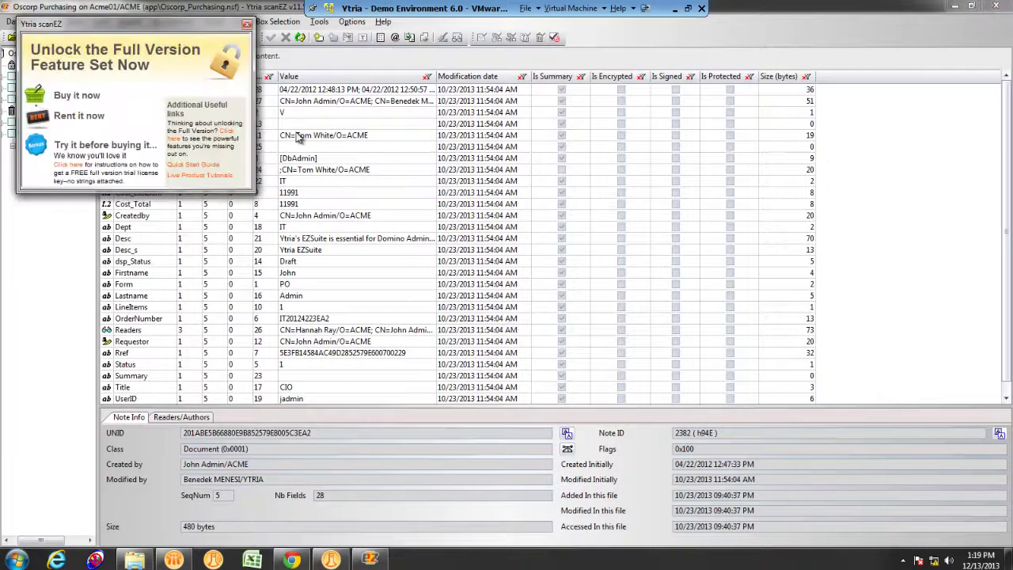
left_click(247, 24)
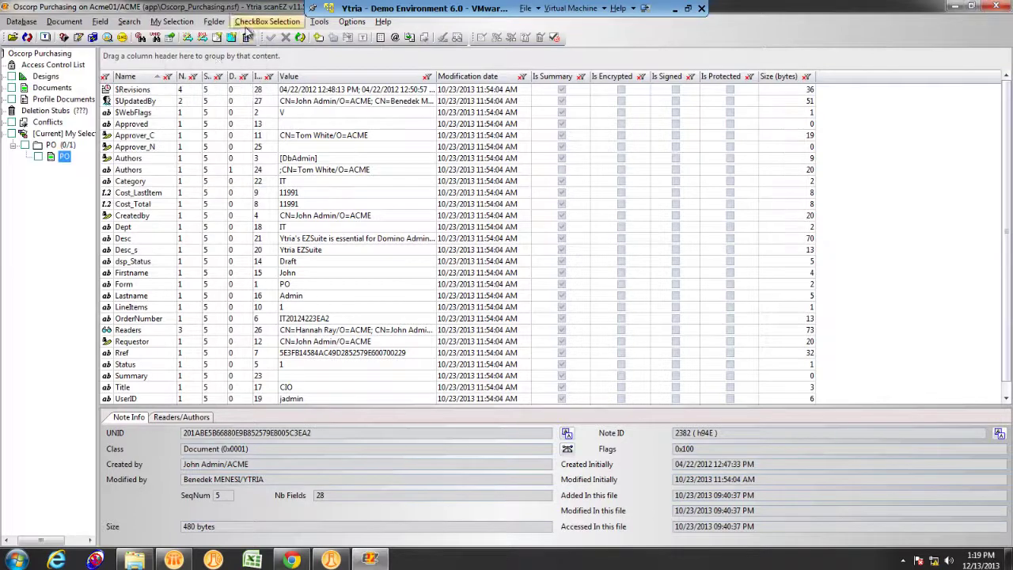
left_click(156, 103)
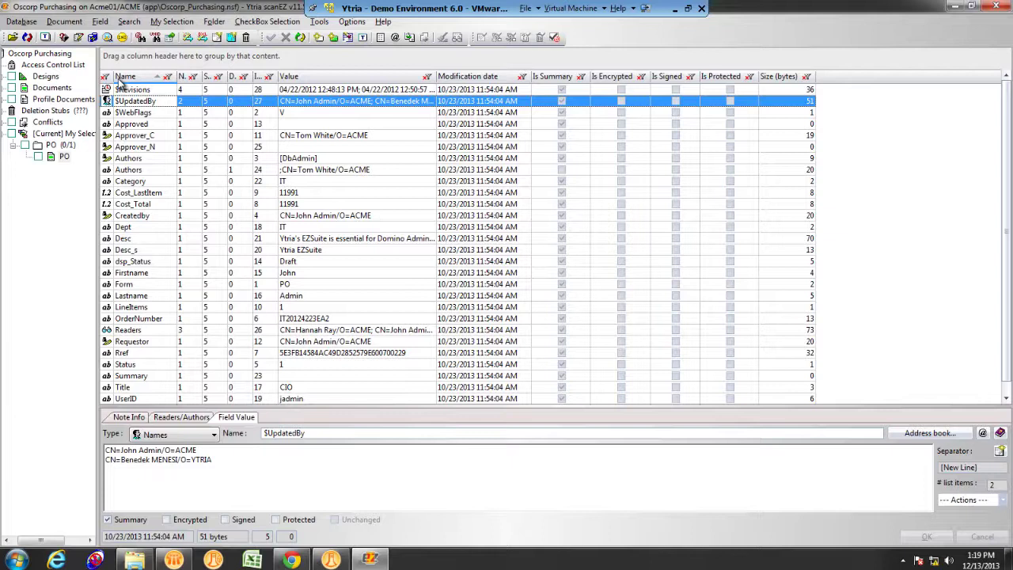
- Group the proposal's fields by type and examine the Approver_C, Createdby and Readers fields' values
left_click_drag(115, 76, 178, 74)
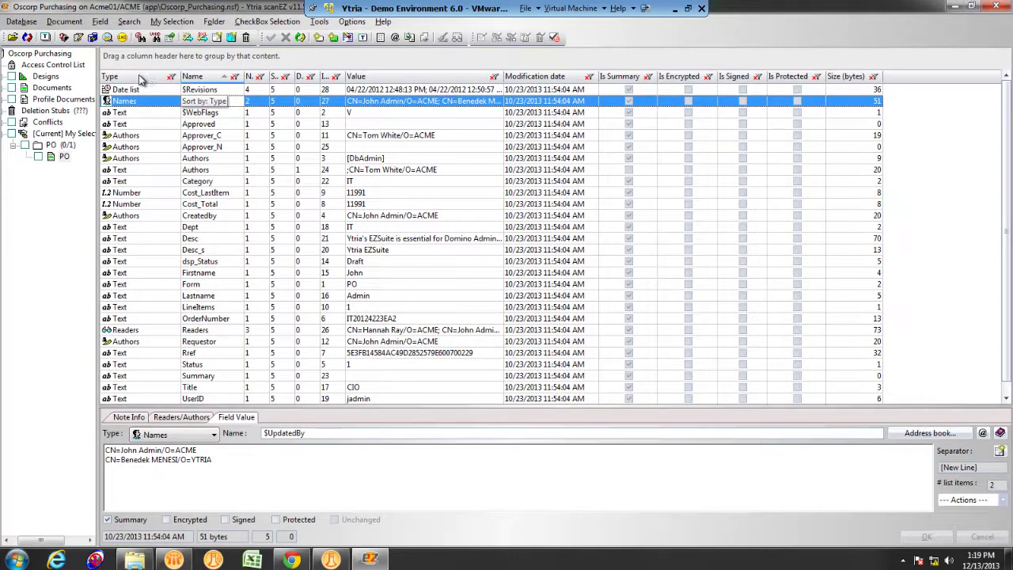
left_click_drag(140, 79, 176, 68)
left_click(195, 106)
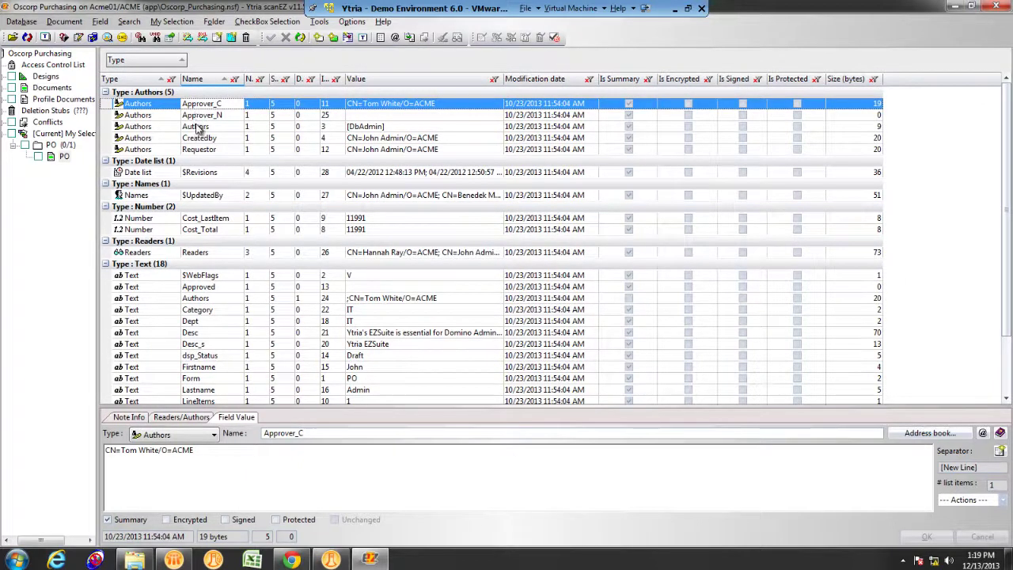
left_click(199, 138)
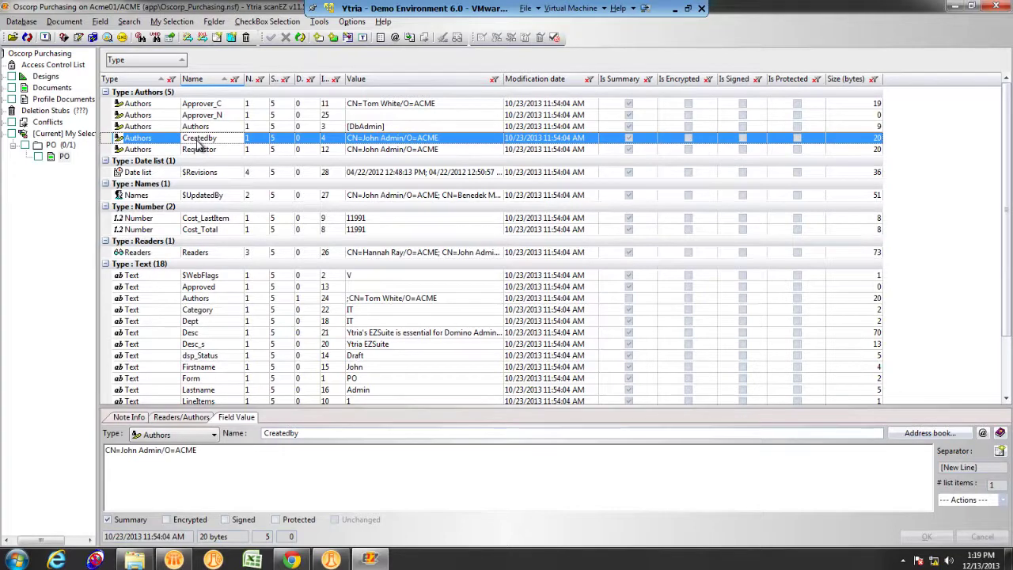
key("F5")
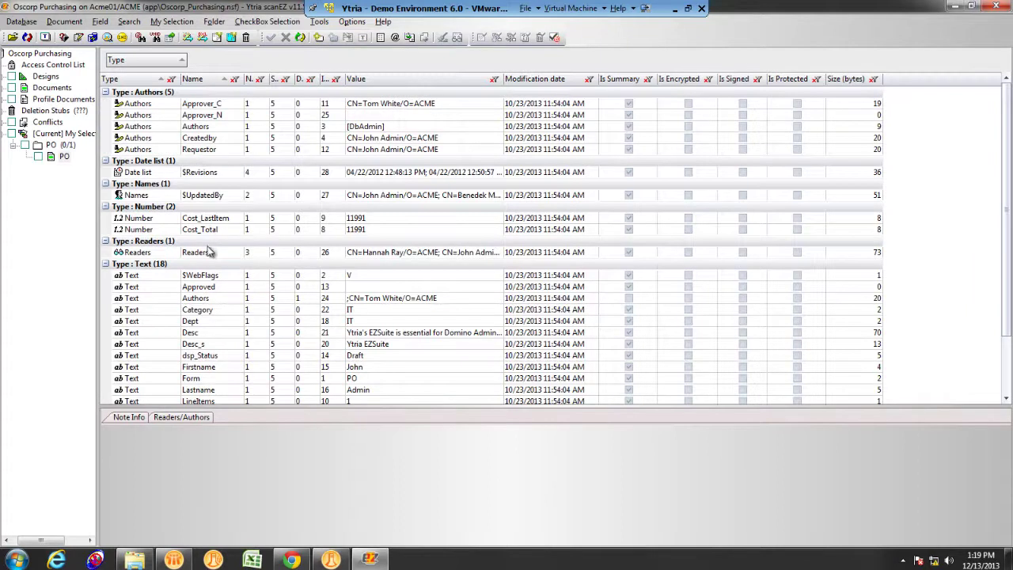
left_click(221, 254)
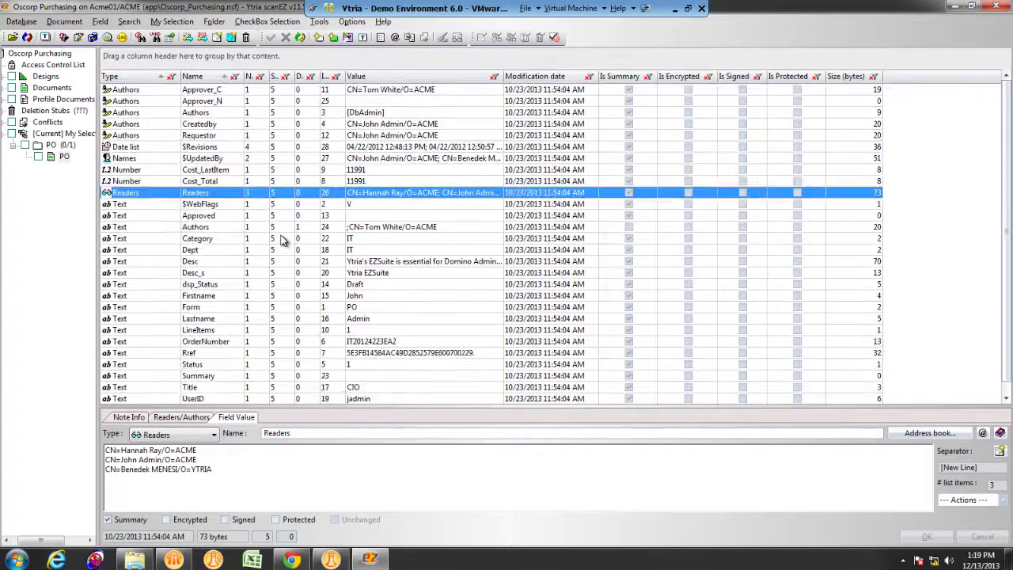
- Filter the field list to values containing "IT" and select the Dept field
left_click(493, 77)
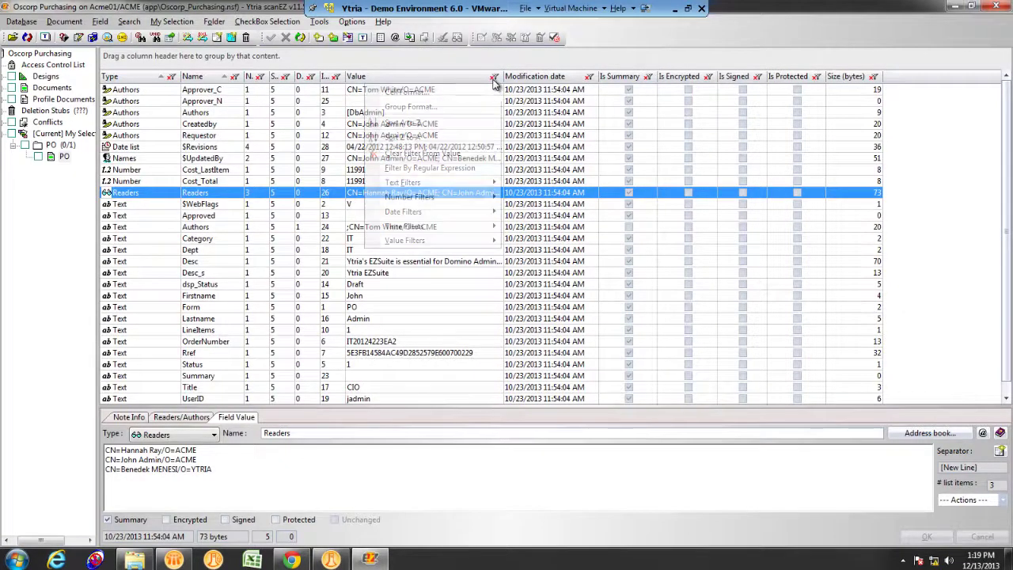
mouse_move(475, 185)
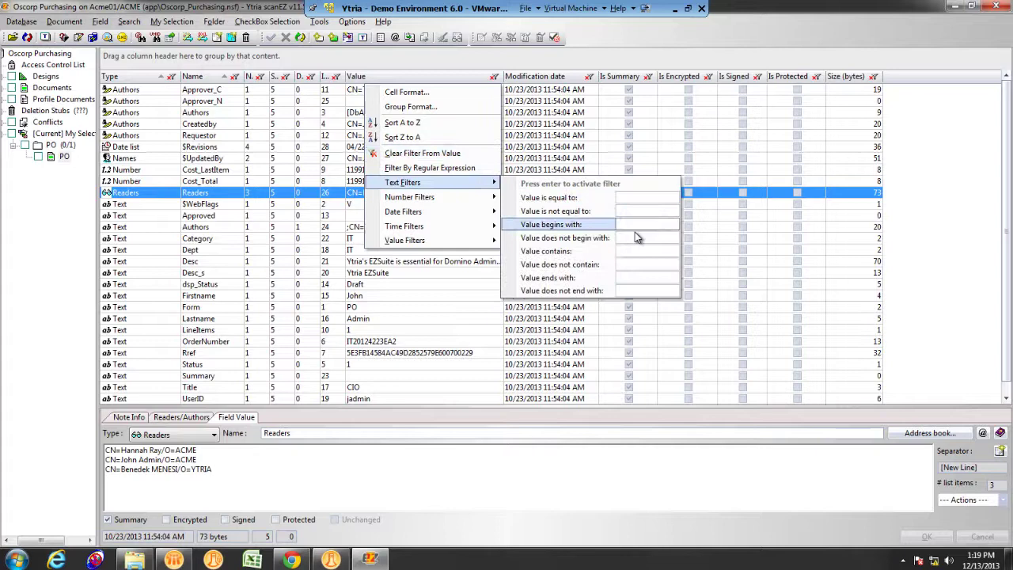
left_click(641, 252)
type("IT")
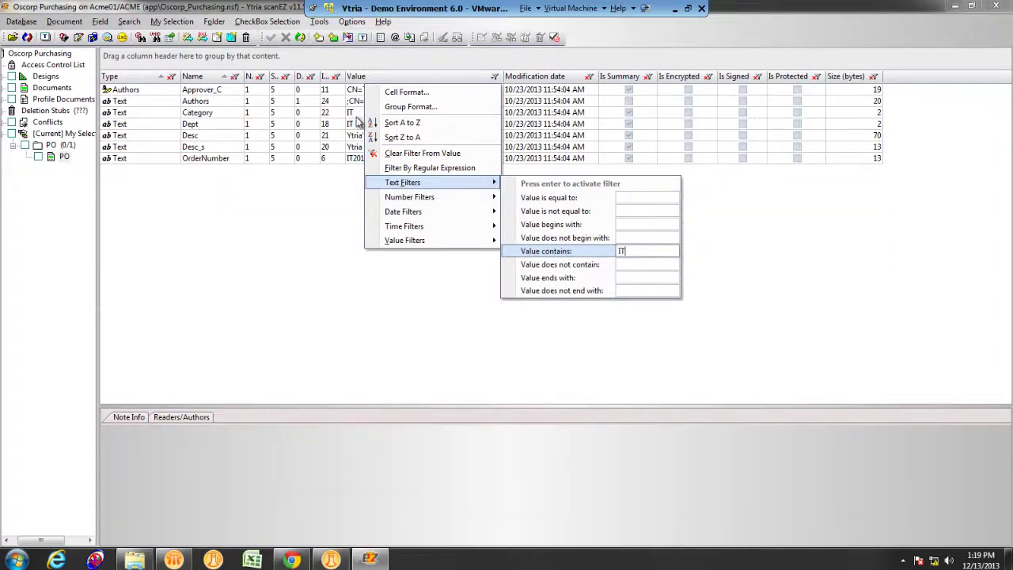
left_click(208, 127)
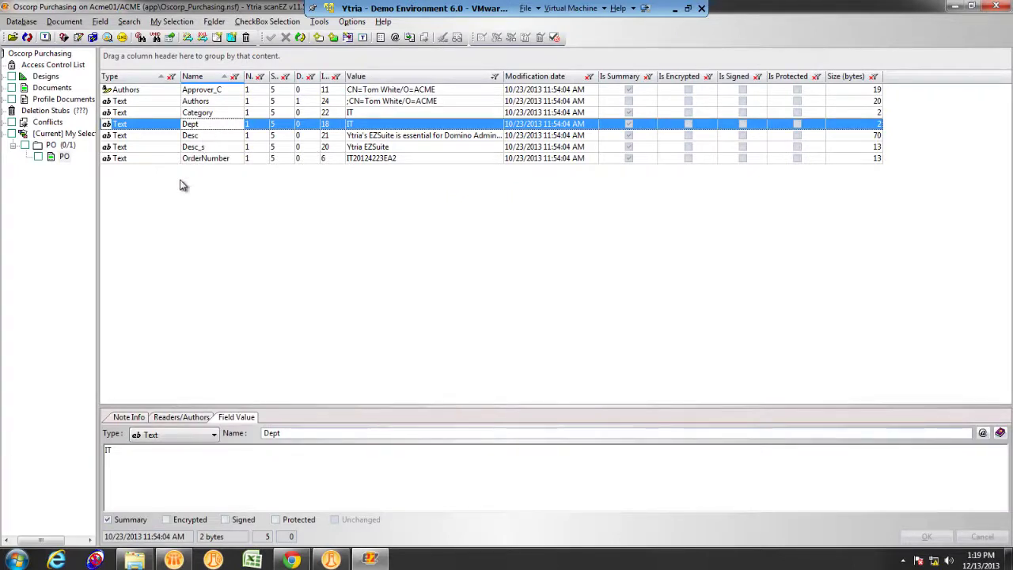
- View the proposal's note info and select its UNID, checking the copy option
left_click(130, 417)
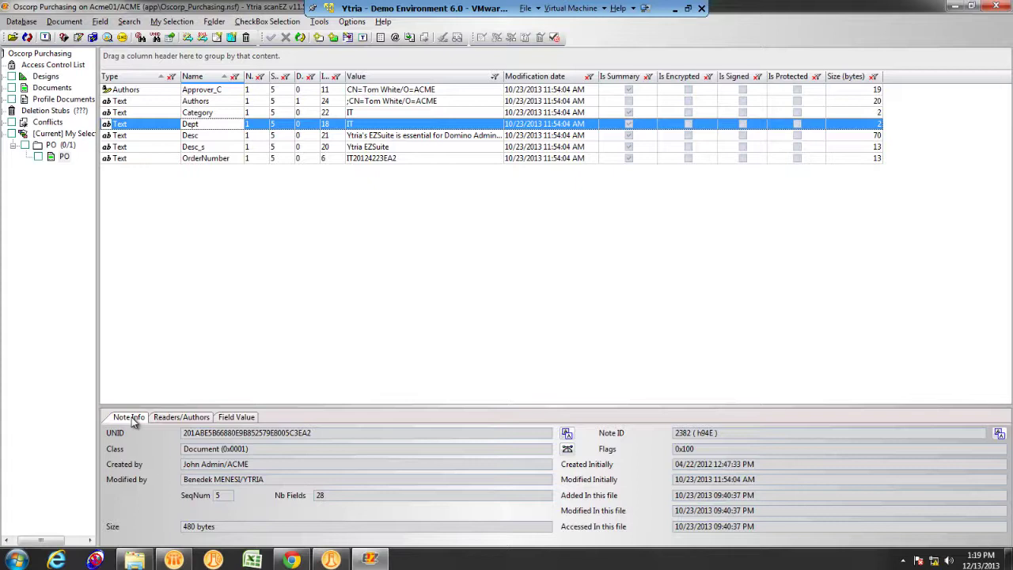
double_click(208, 434)
right_click(206, 435)
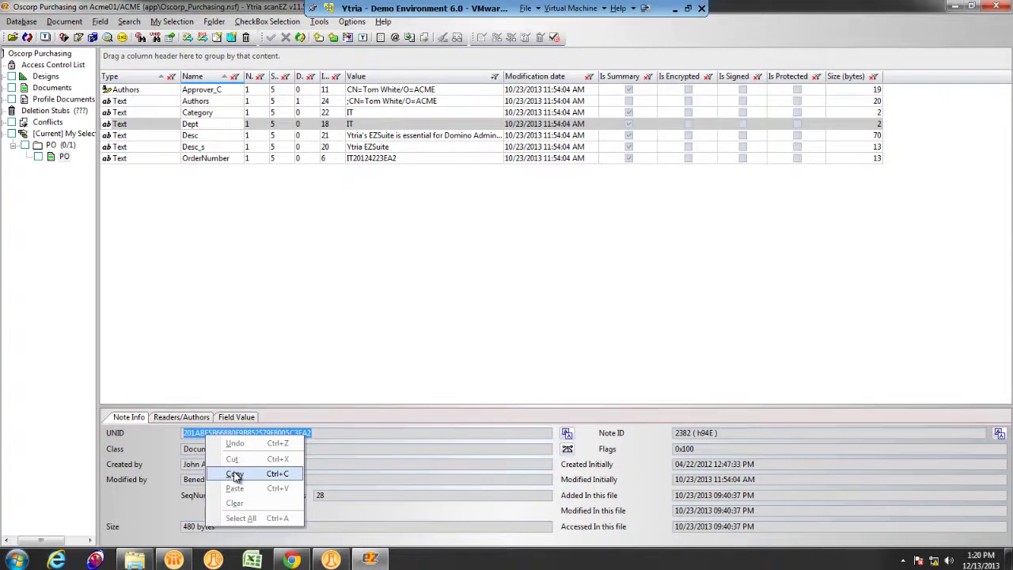
left_click(196, 420)
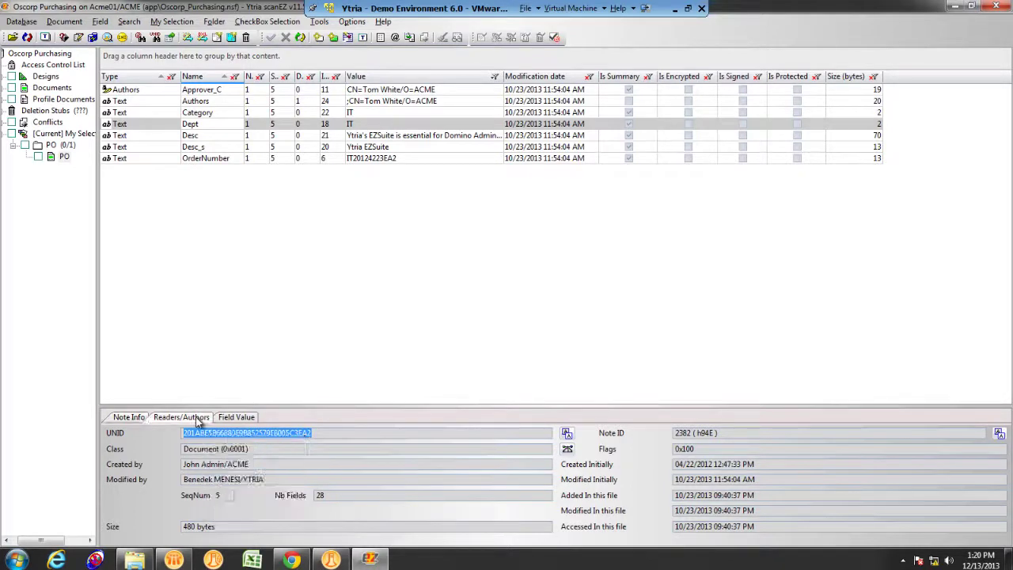
- Examine the proposal's readers and authors, selecting each reader entry in turn
left_click(196, 420)
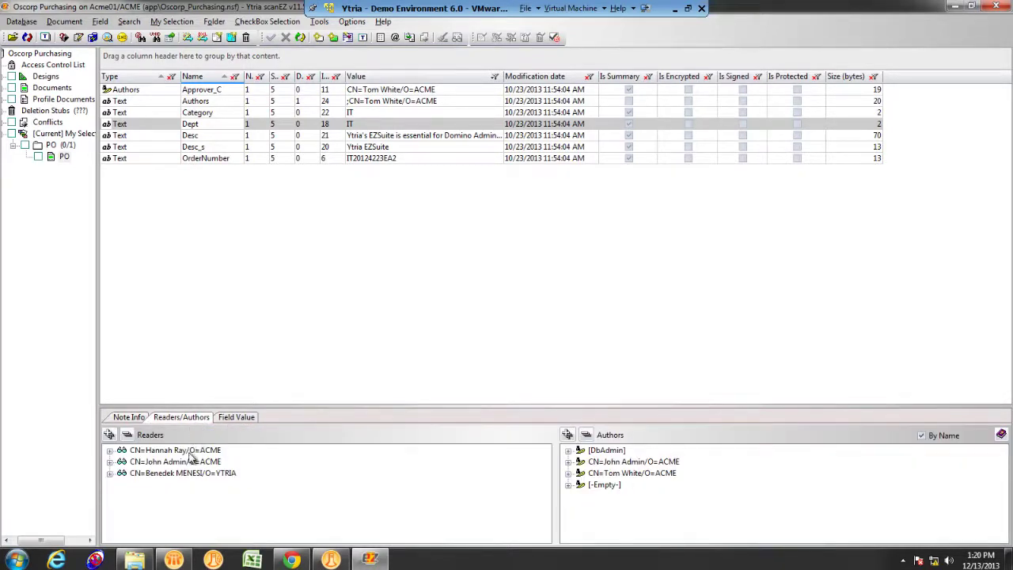
left_click(190, 453)
left_click(188, 464)
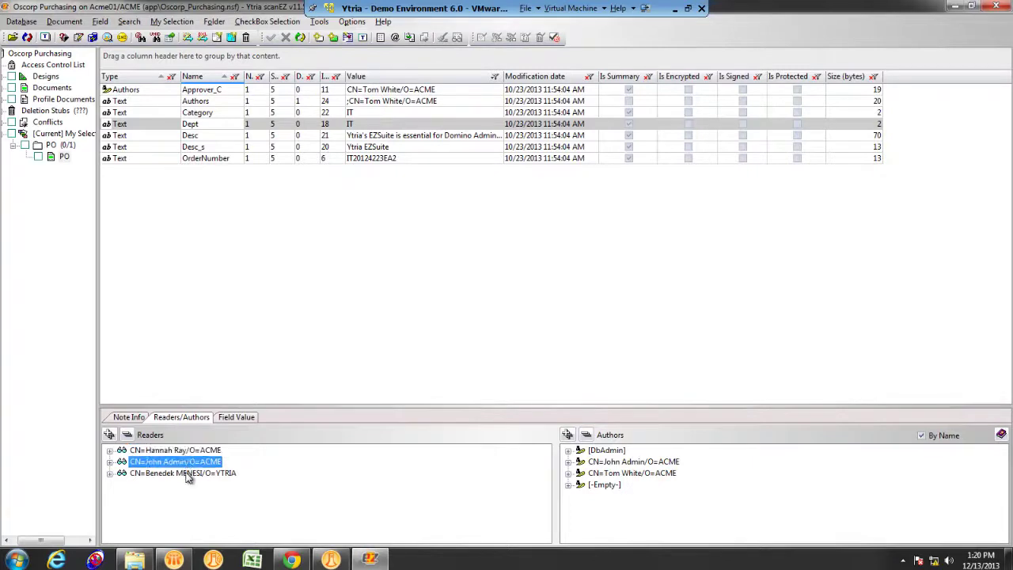
left_click(189, 474)
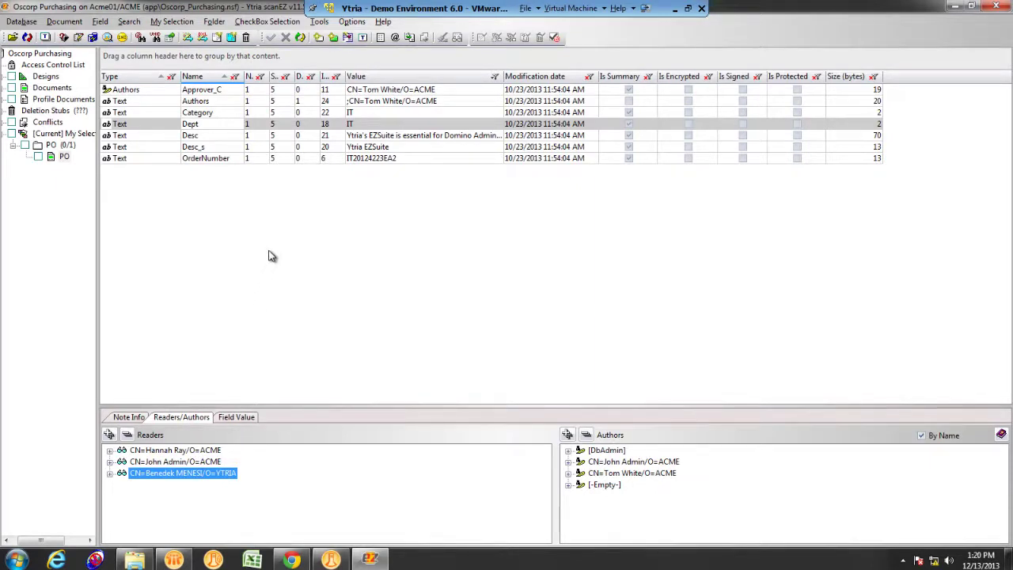
- Check scanEZ's URL launch option, switch to Chrome and open the Product Development document in scanEZ Lite from its web page
left_click(320, 23)
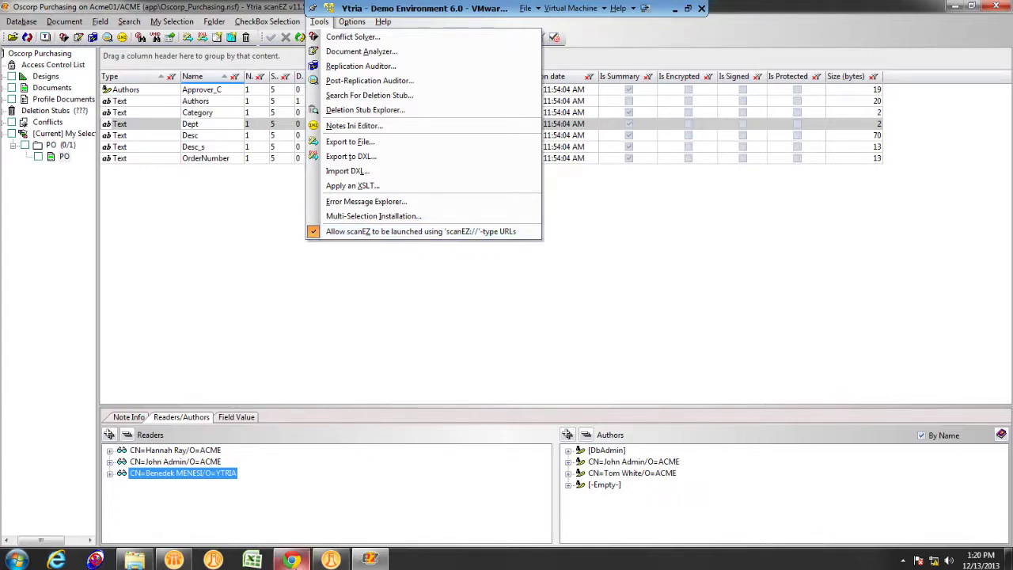
left_click(292, 560)
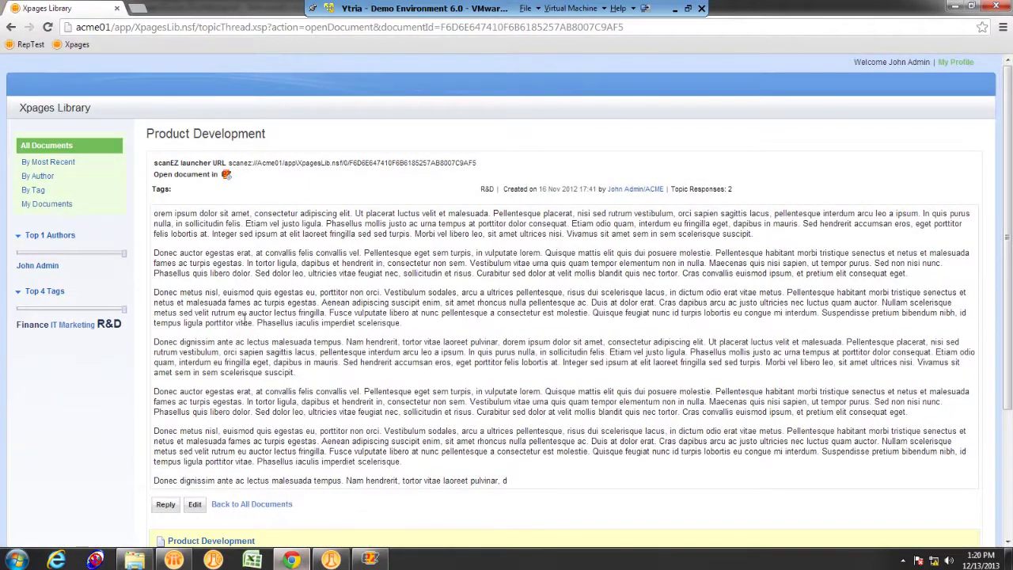
left_click(228, 175)
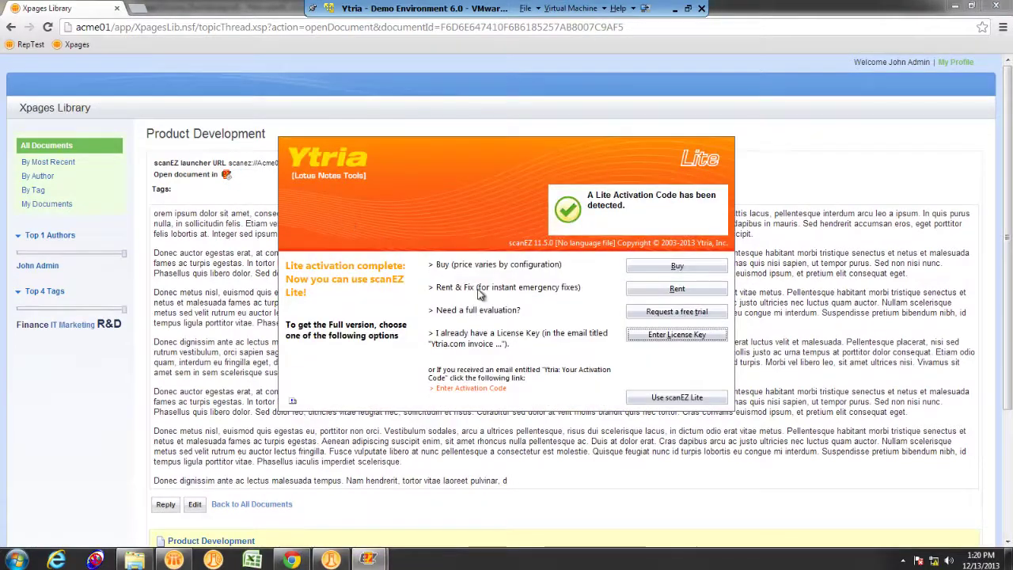
left_click(687, 398)
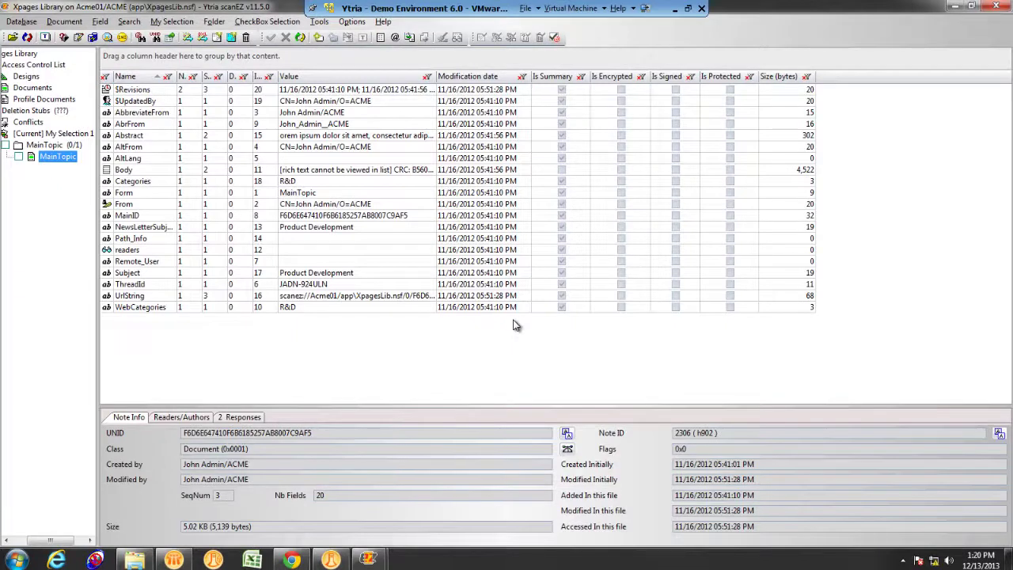
- List the Product Development document's responses and select the first one
left_click(234, 418)
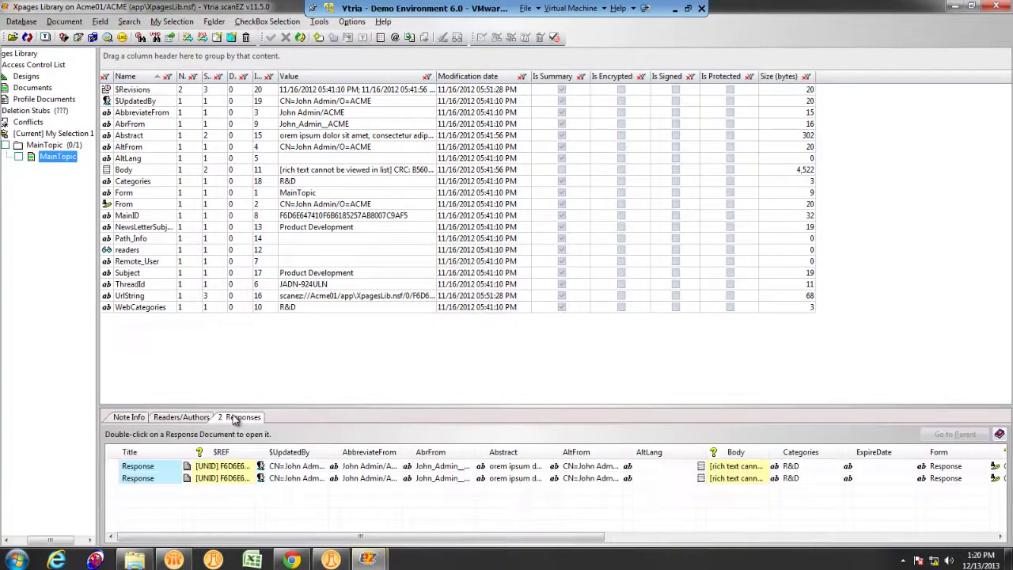
left_click(253, 466)
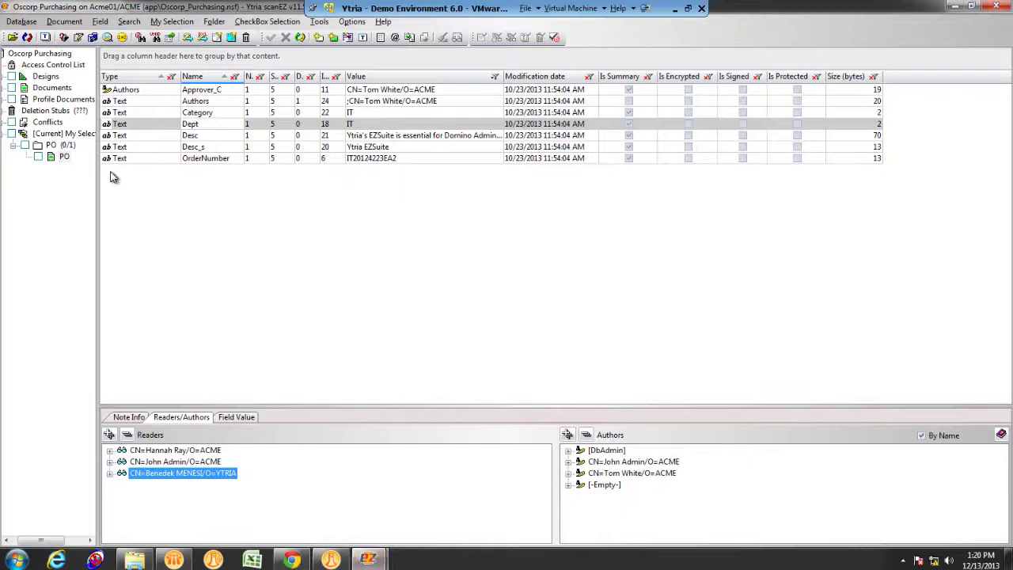
- Widen the database tree and examine the Access Control List and the dbconfig profile document's fields
left_click_drag(94, 121, 189, 121)
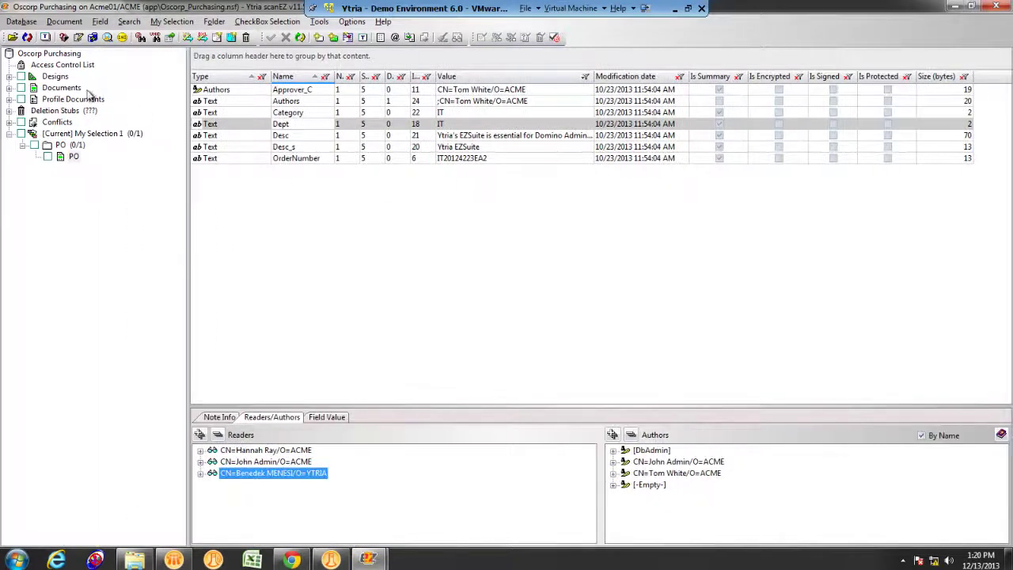
left_click(56, 64)
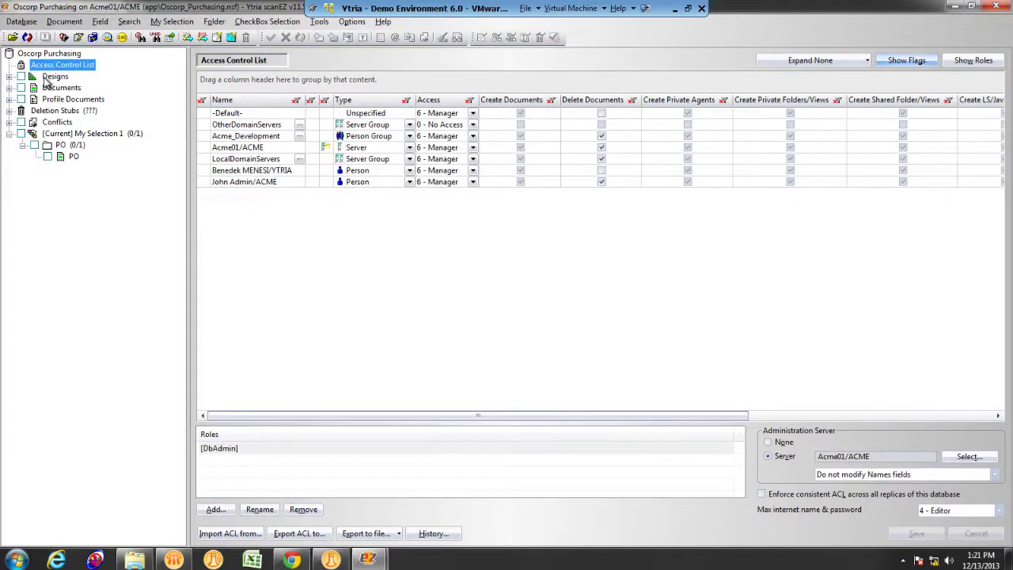
left_click(9, 100)
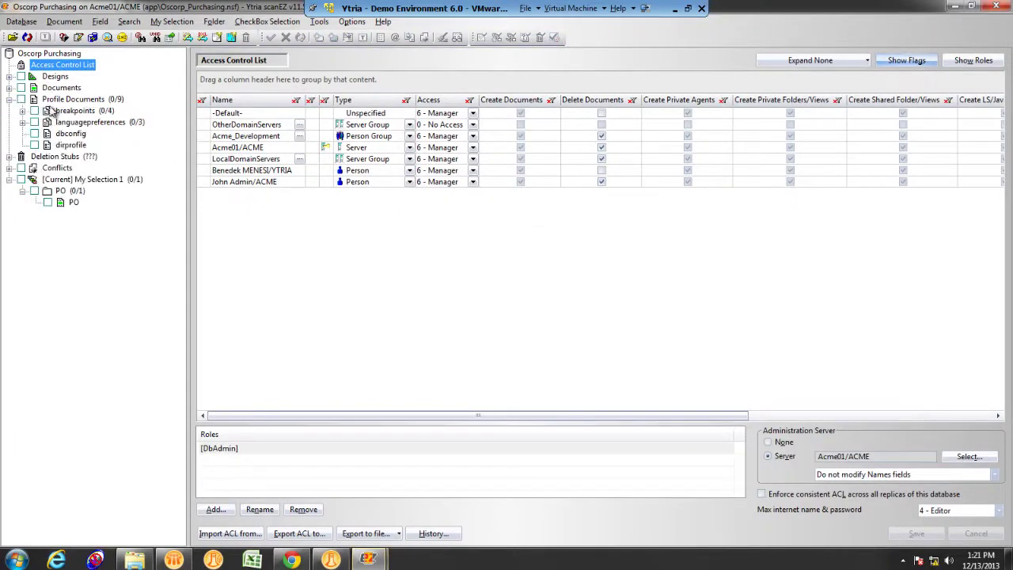
left_click(50, 135)
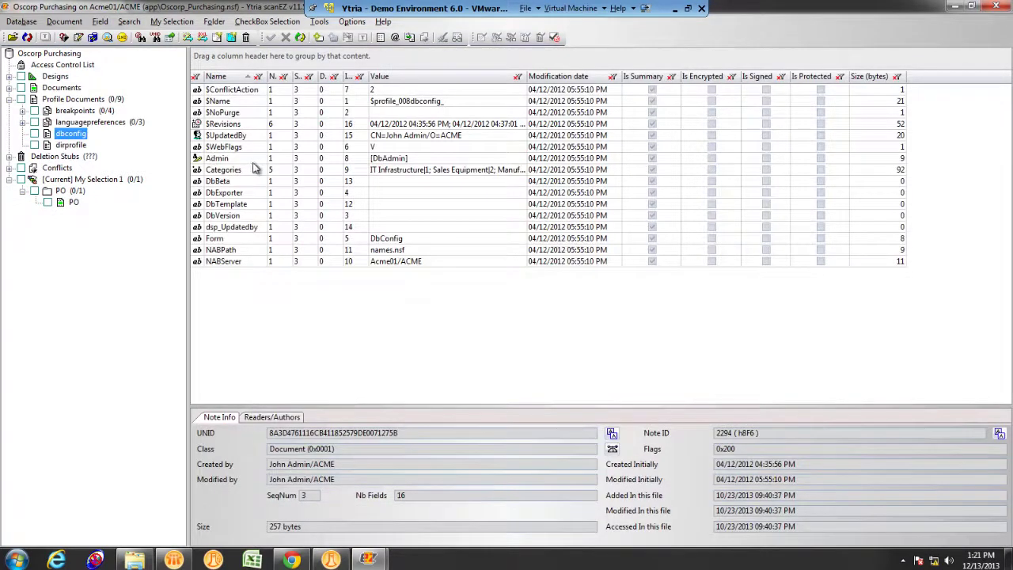
- Examine the dbconfig profile's Admin field and the fields of each user's languagepreferences profile document
left_click(247, 160)
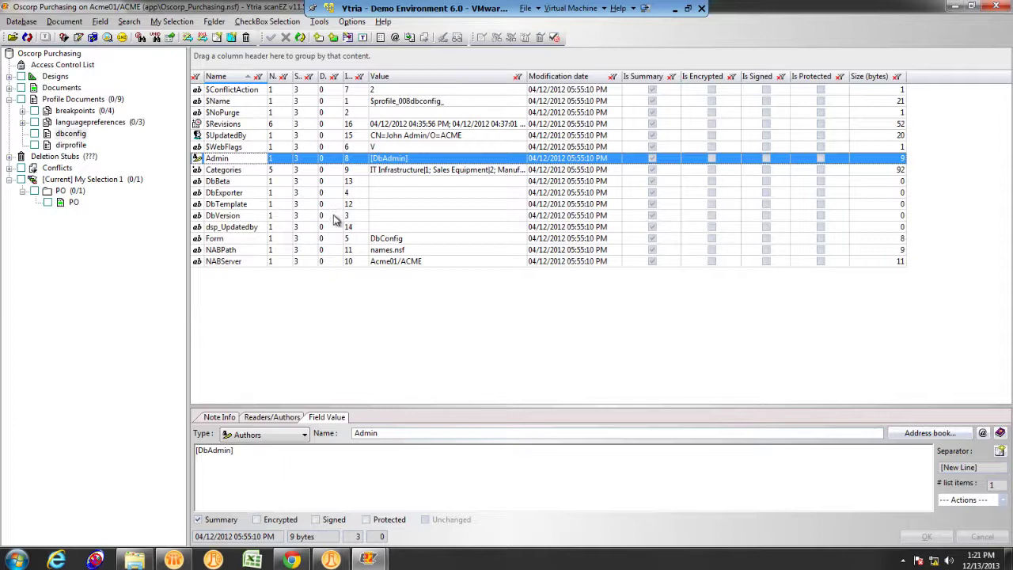
left_click(80, 137)
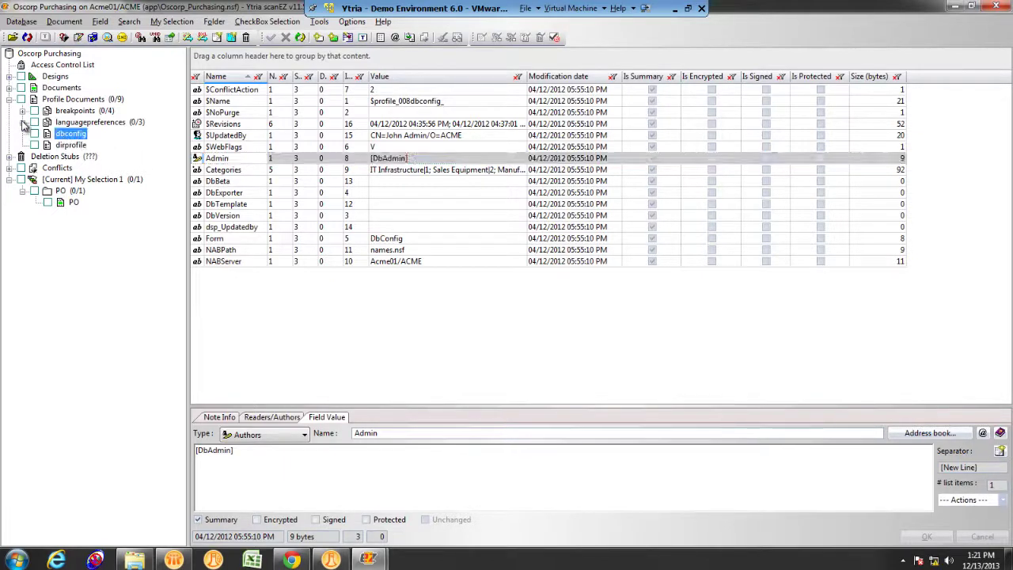
left_click(23, 122)
left_click(73, 124)
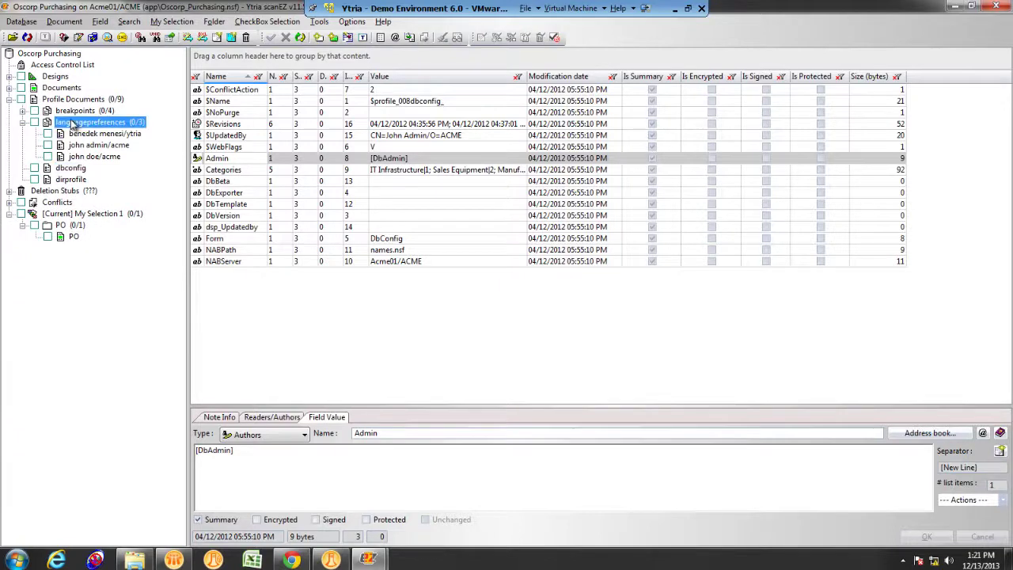
left_click(91, 134)
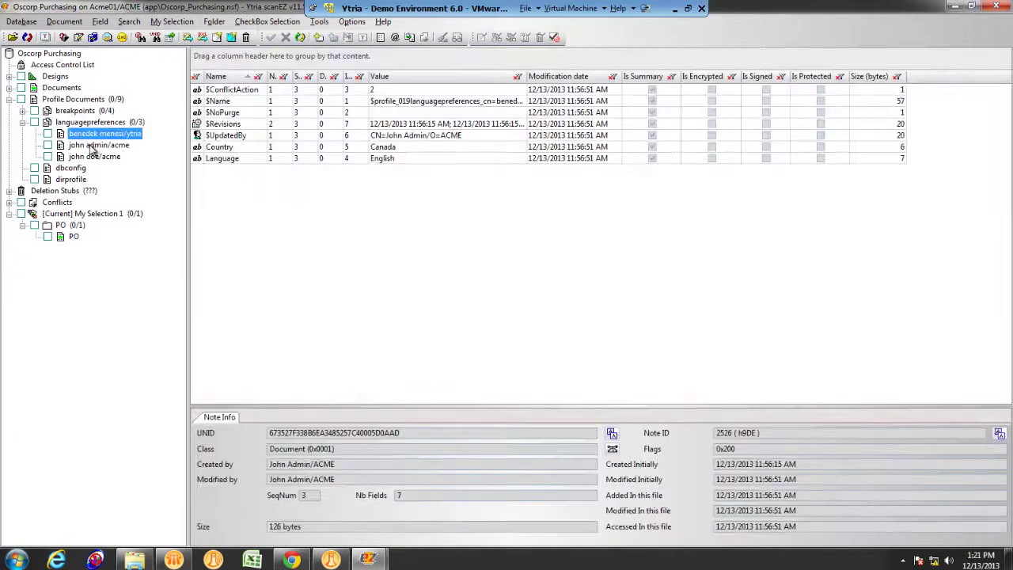
left_click(93, 146)
left_click(95, 157)
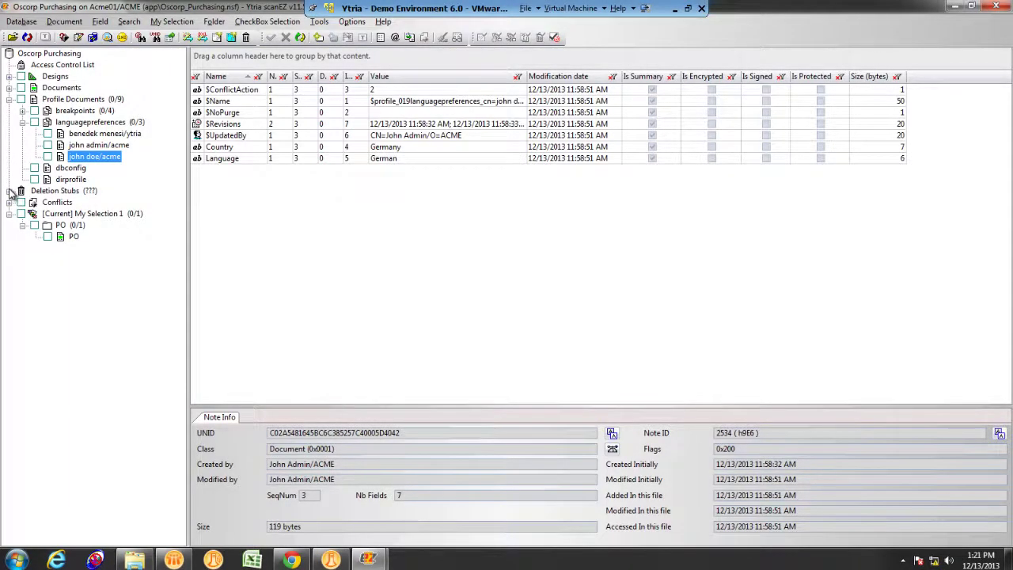
- Examine the first four document deletion stubs in turn and highlight the fourth stub's UNID
left_click(9, 190)
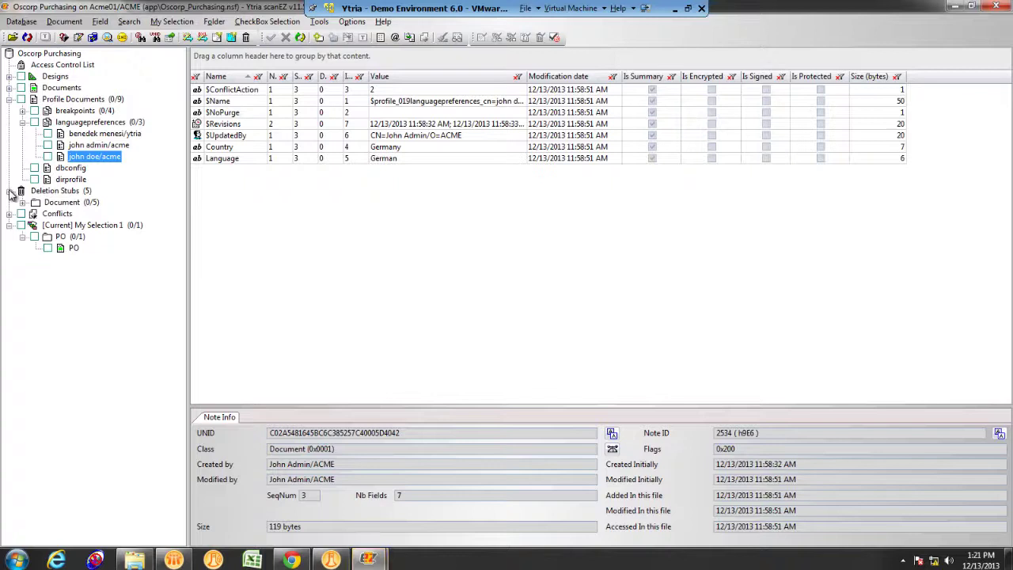
right_click(41, 194)
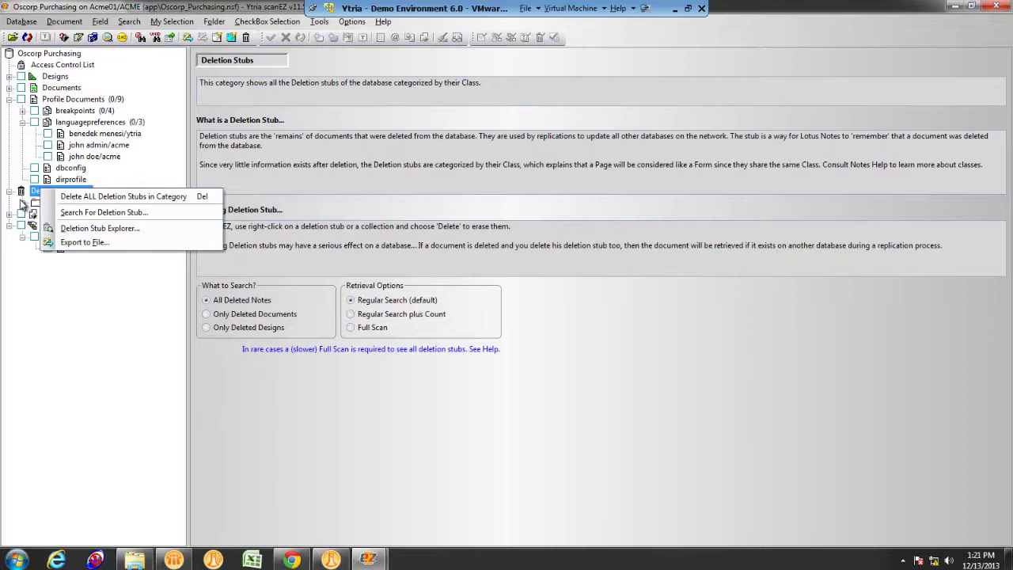
left_click(22, 202)
left_click(72, 216)
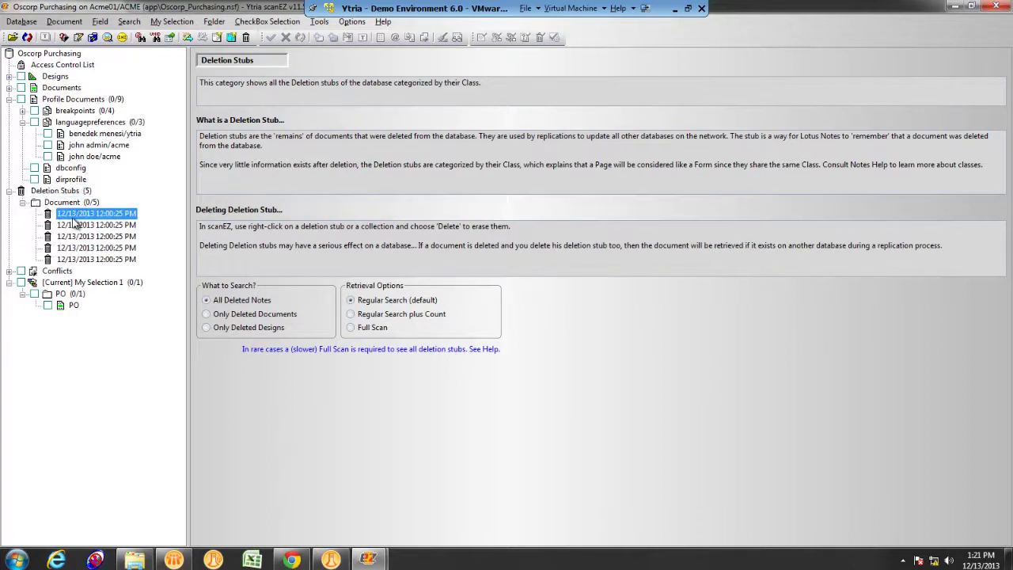
left_click(75, 227)
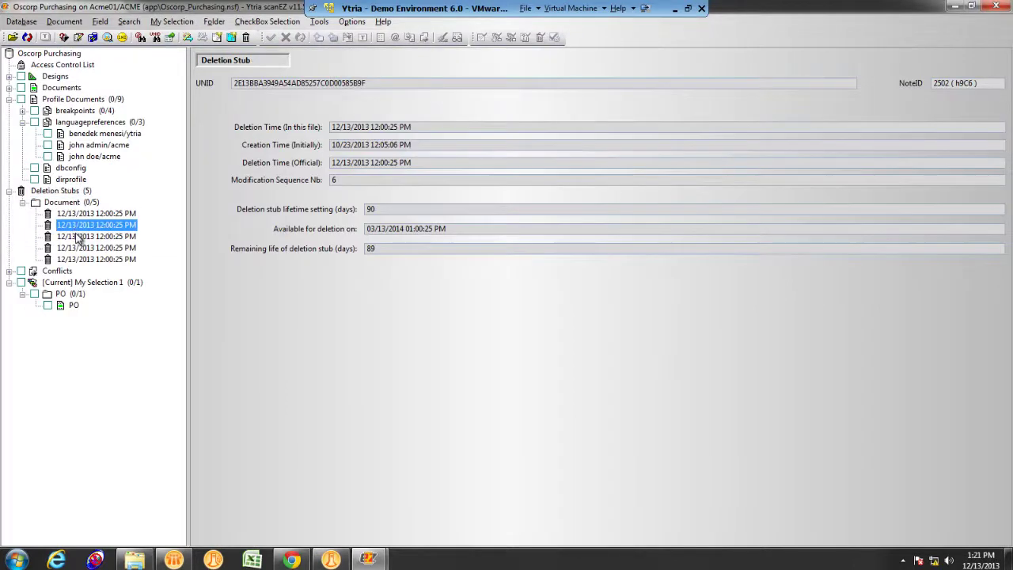
left_click(79, 237)
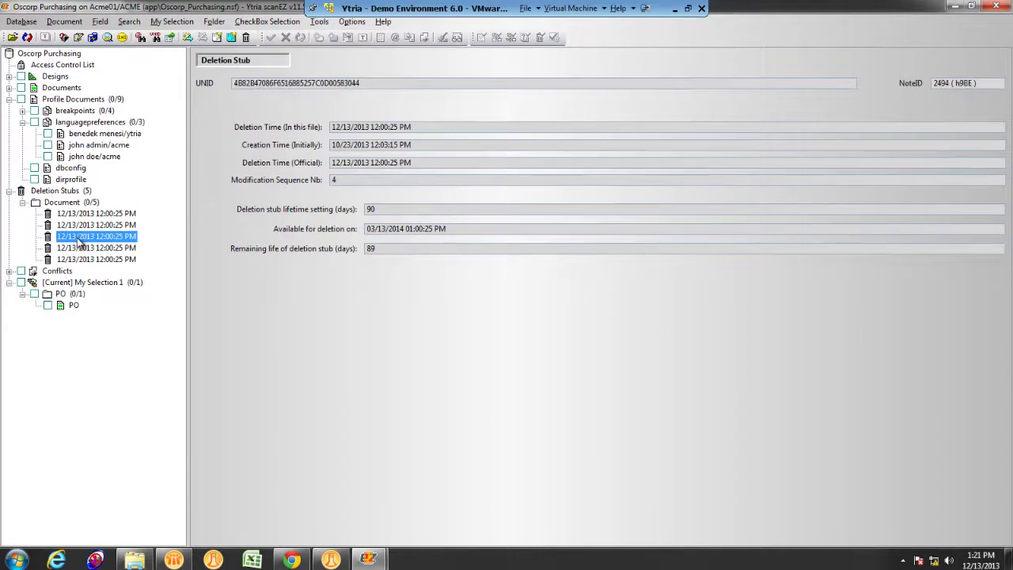
left_click(80, 250)
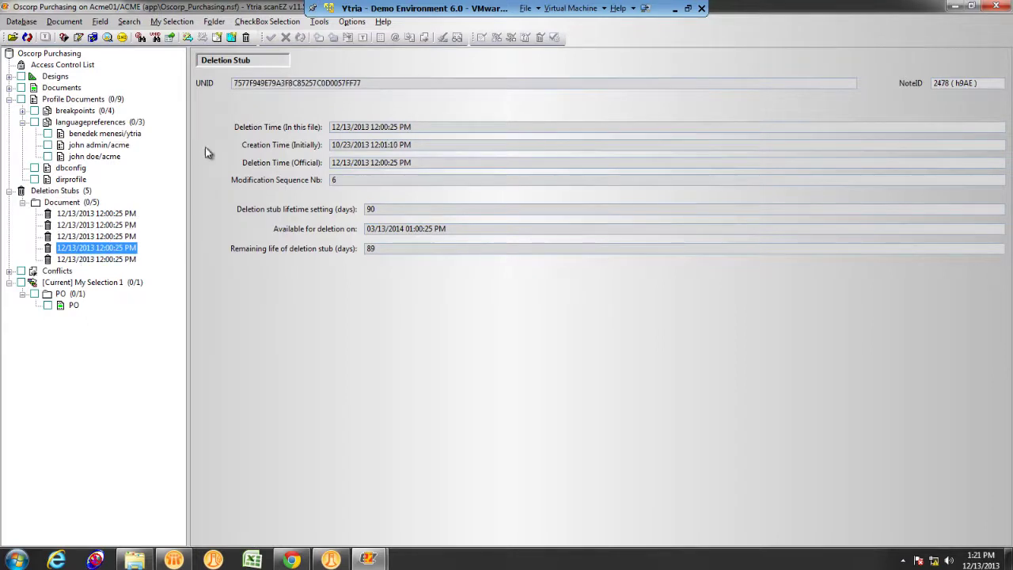
double_click(301, 82)
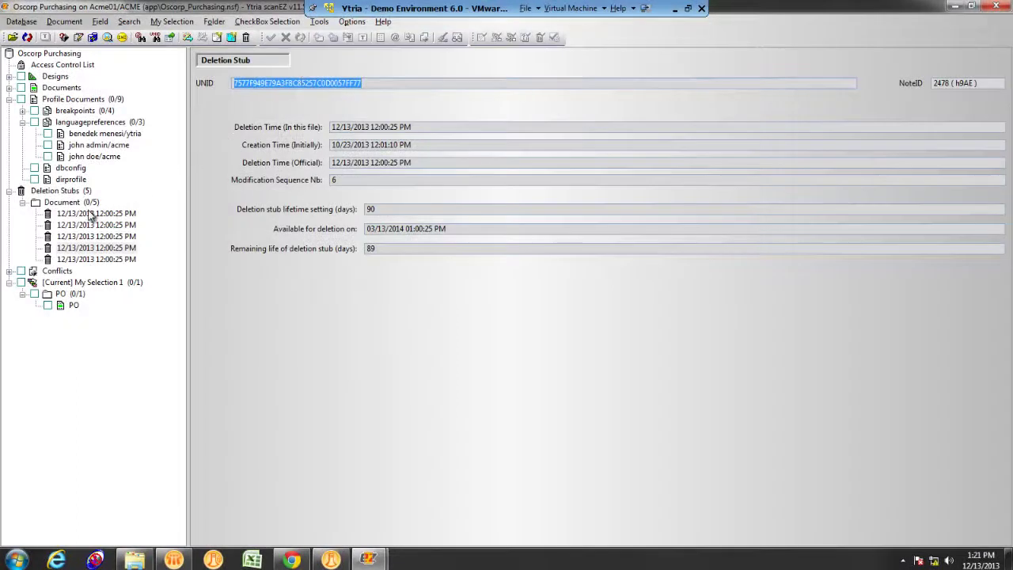
- Expand the Conflicts category and compare the first Item document's fields with those of its conflict document
left_click(10, 271)
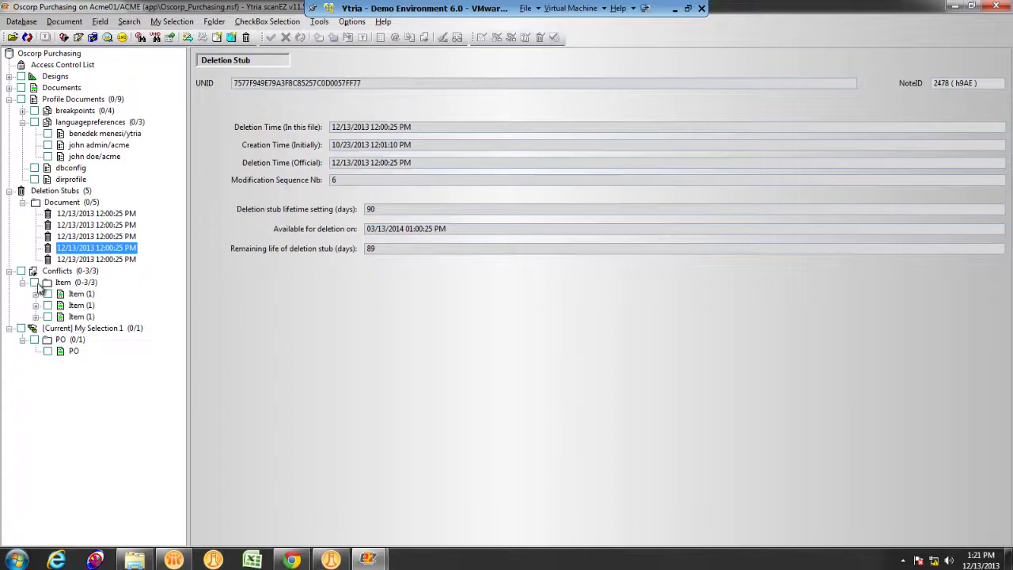
left_click(35, 294)
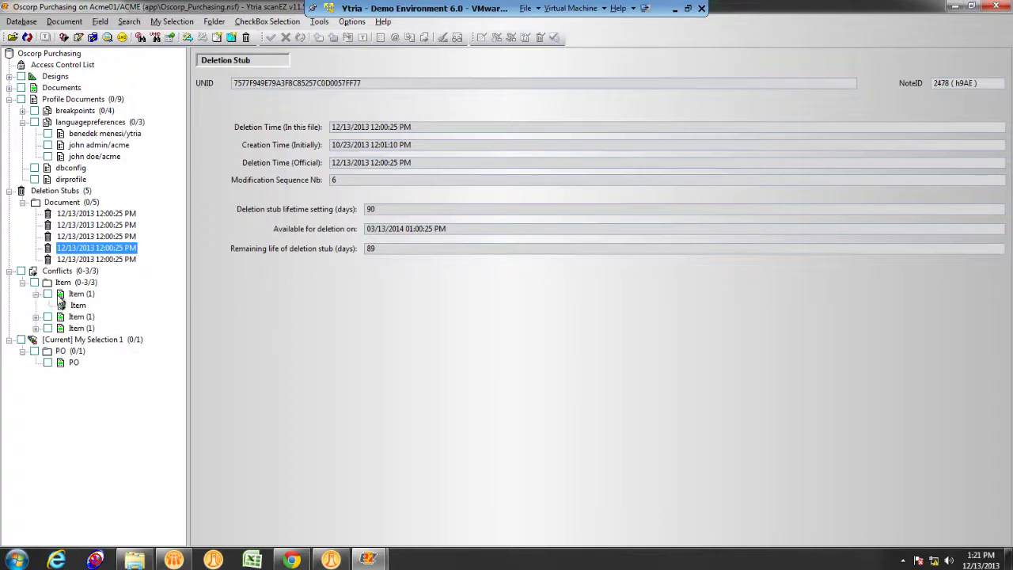
left_click(80, 293)
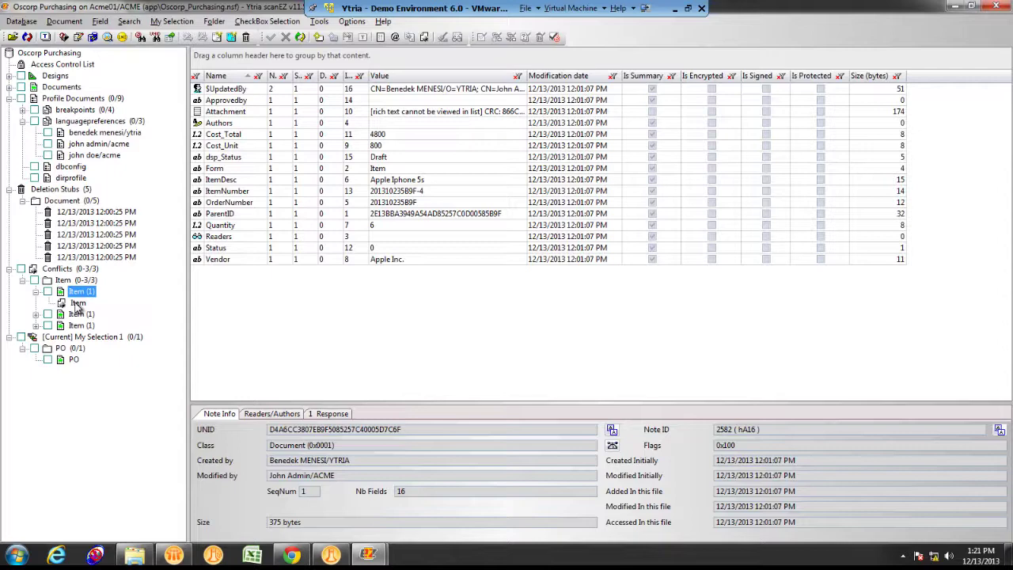
left_click(77, 305)
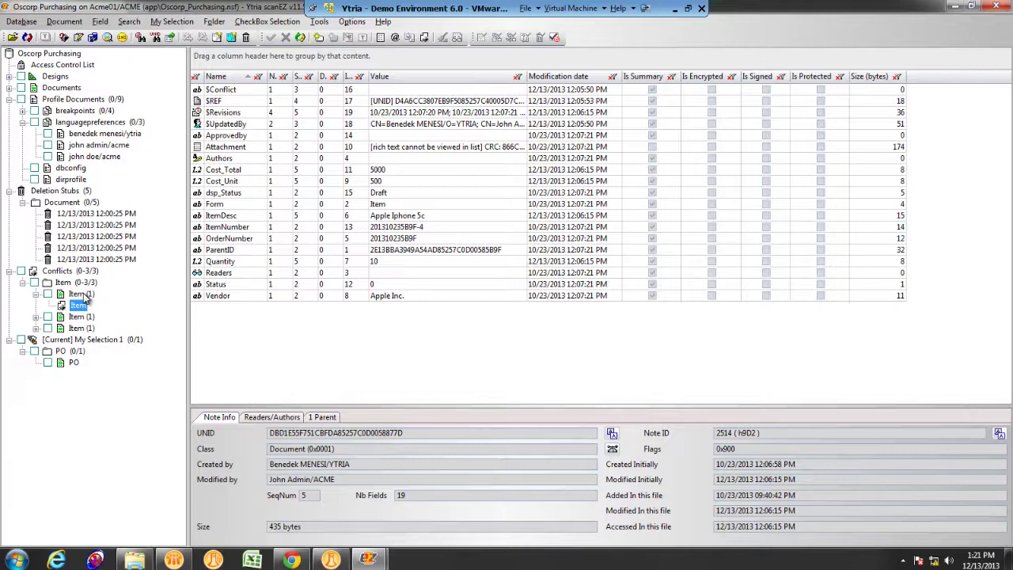
left_click(83, 294)
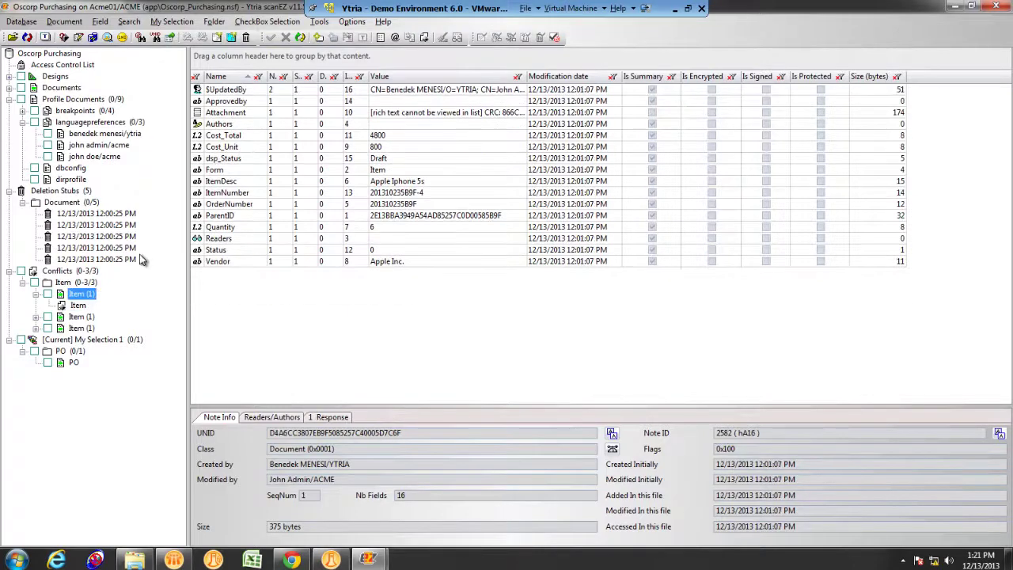
left_click(254, 169)
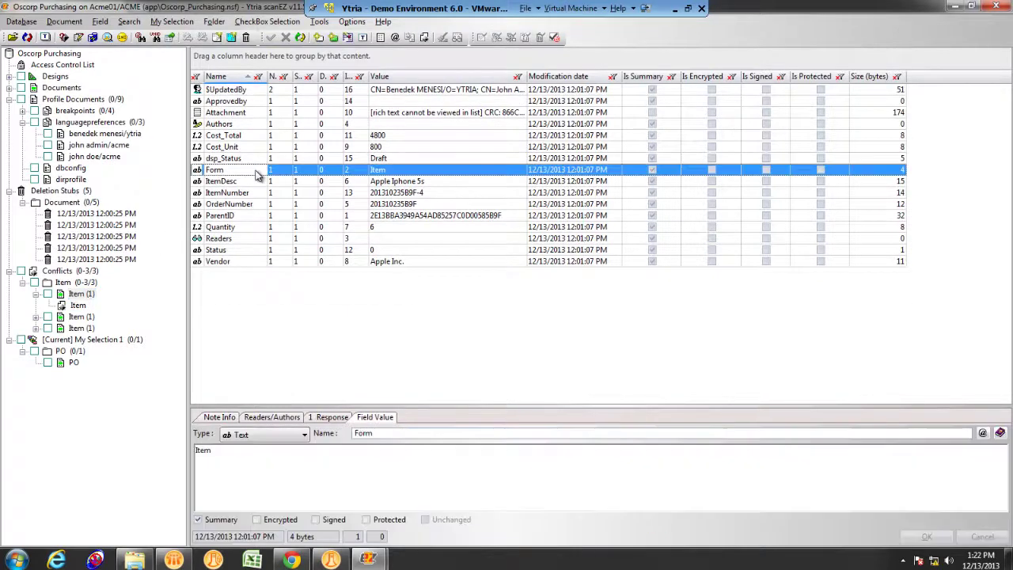
left_click(81, 306)
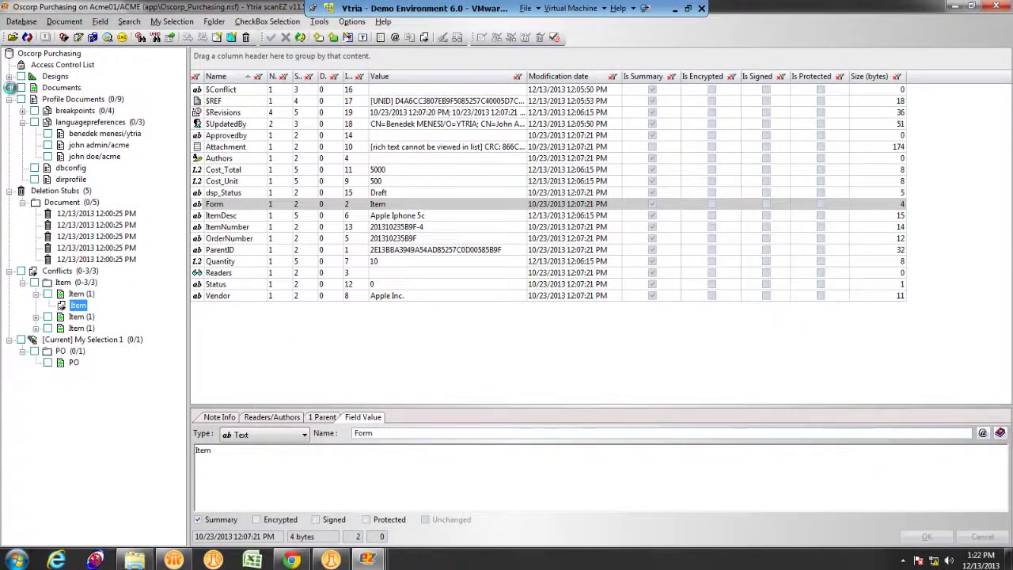
- Collapse the profile, deletion stub and conflict categories and review the Item and PO form categories under Documents
left_click(10, 88)
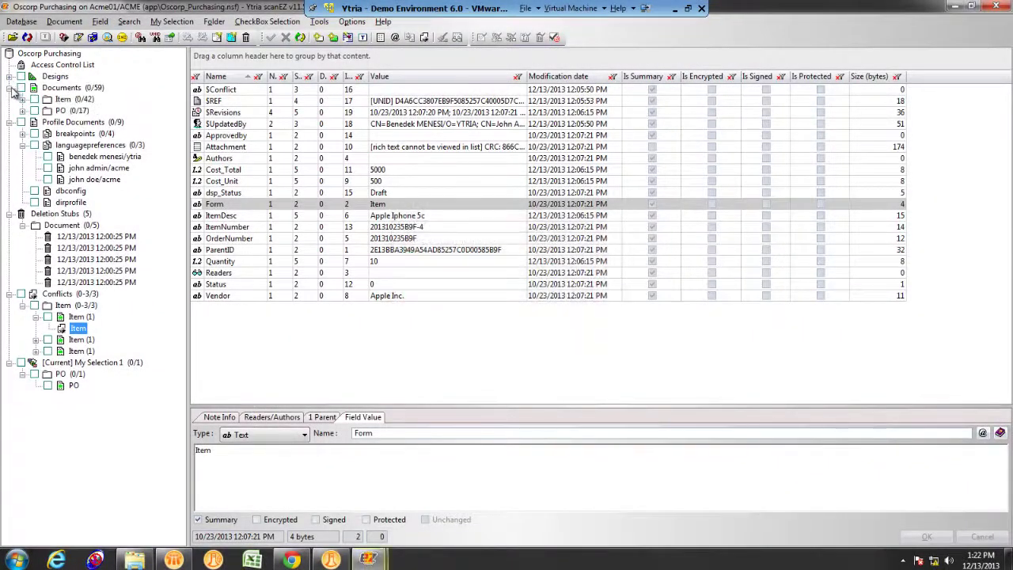
left_click(22, 122)
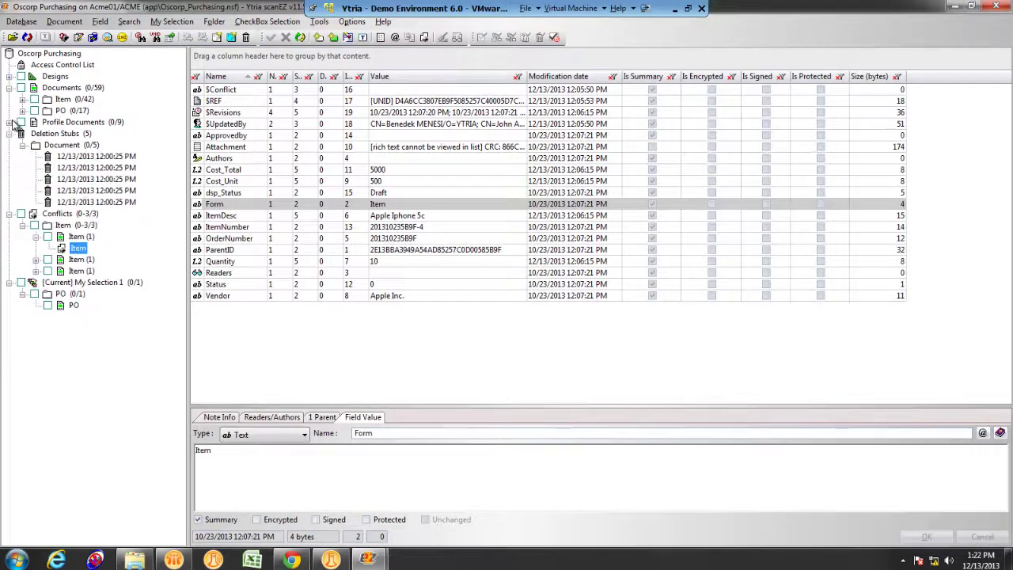
left_click(10, 133)
left_click(10, 145)
left_click(14, 147)
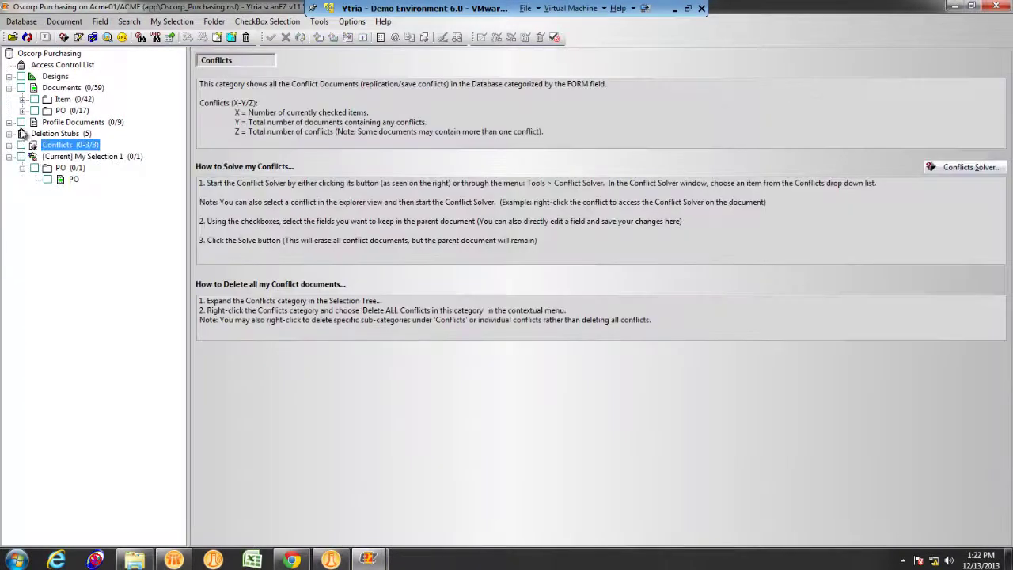
left_click(23, 111)
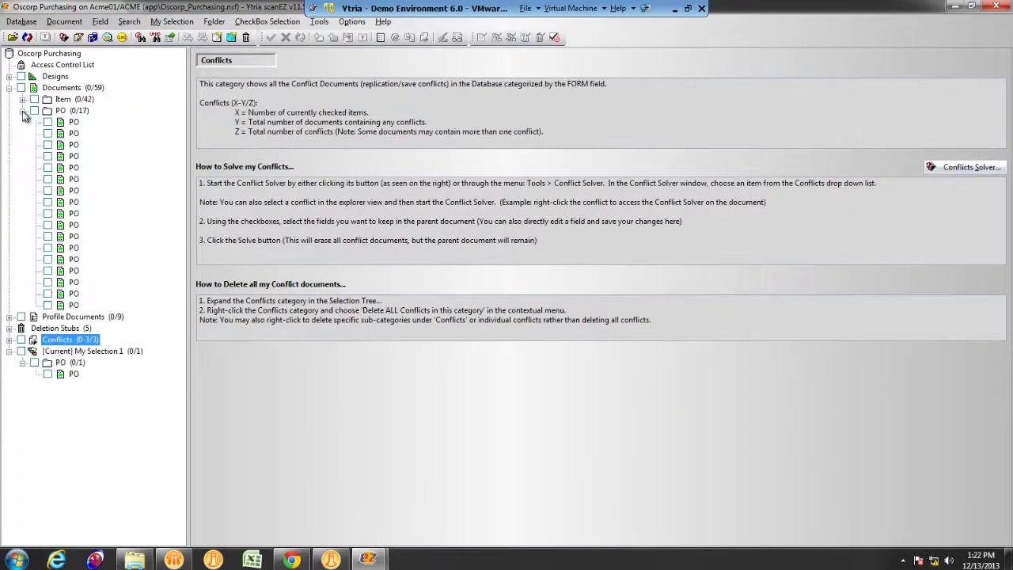
left_click(63, 100)
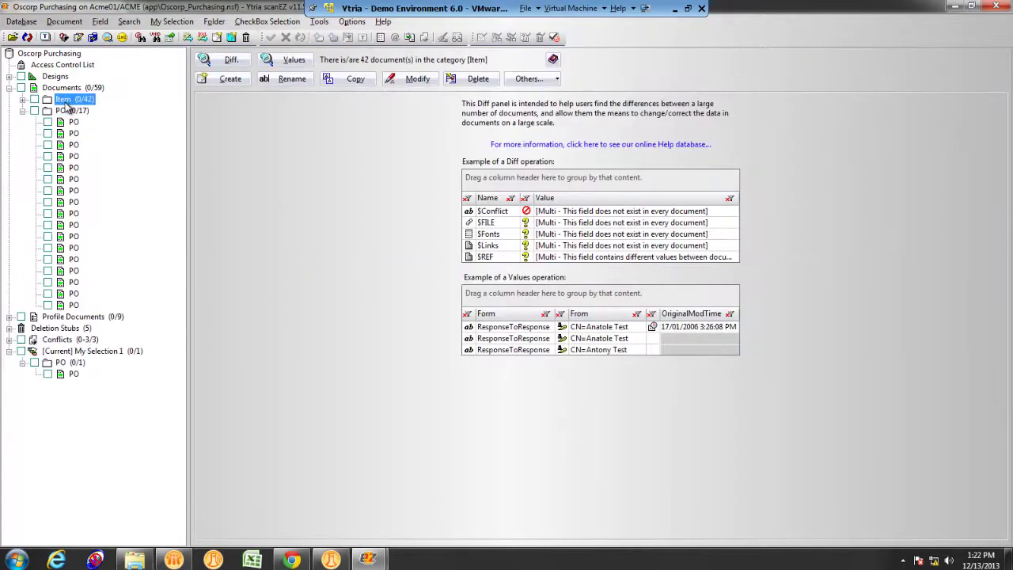
left_click(67, 111)
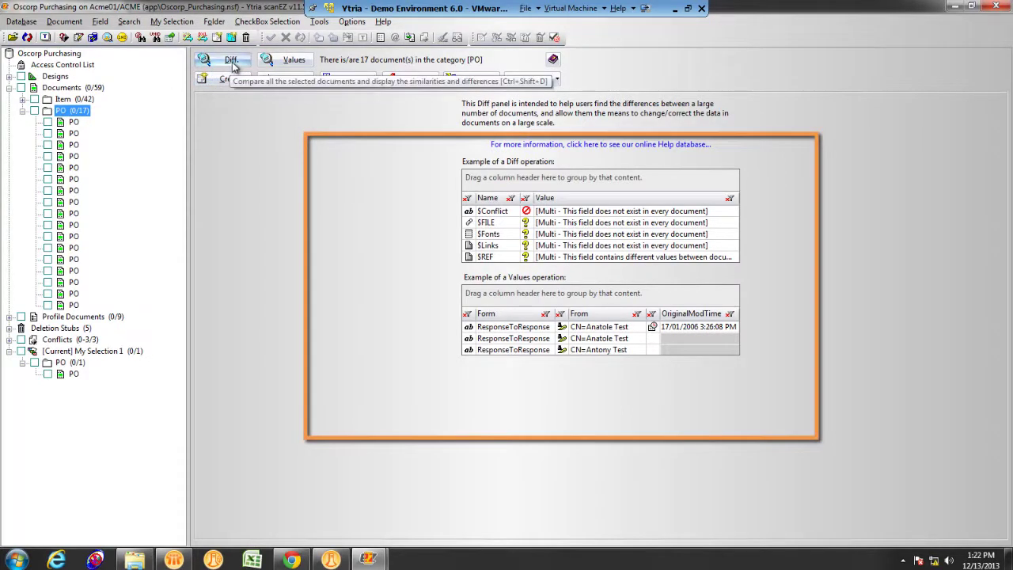
- Use the first PO document's Dept field as the title of the PO documents in the tree
left_click(74, 122)
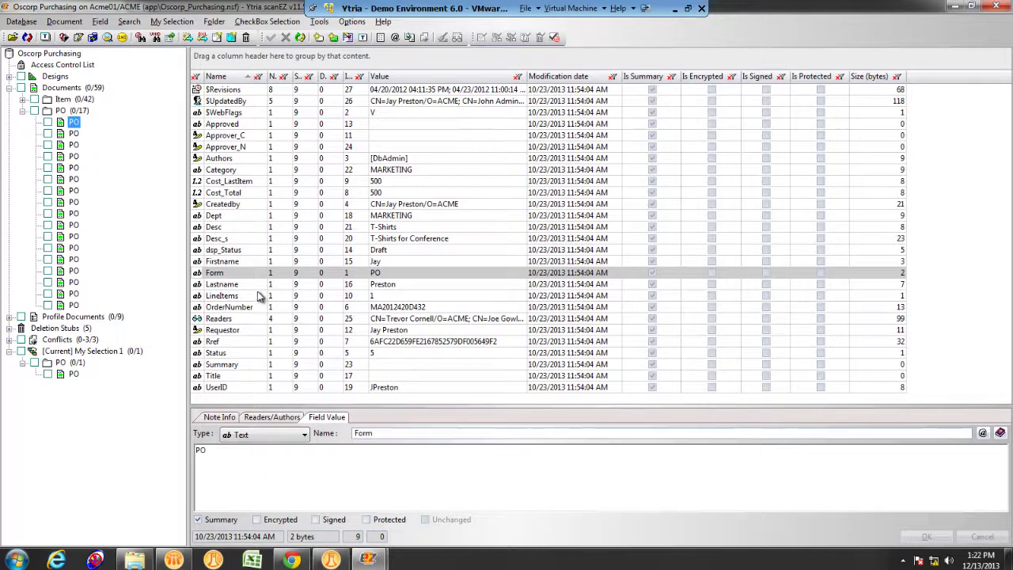
left_click(252, 216)
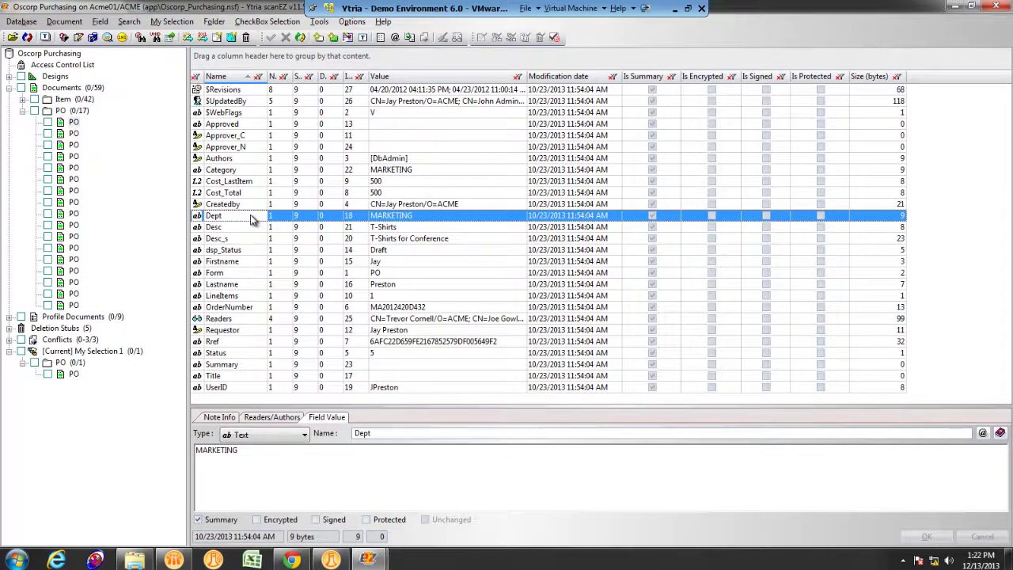
right_click(250, 219)
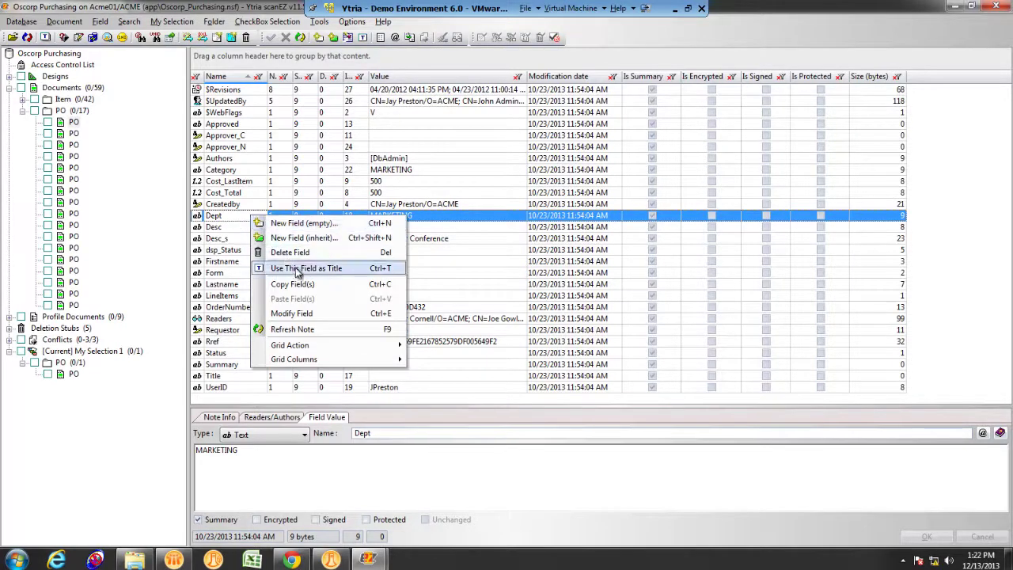
left_click(299, 270)
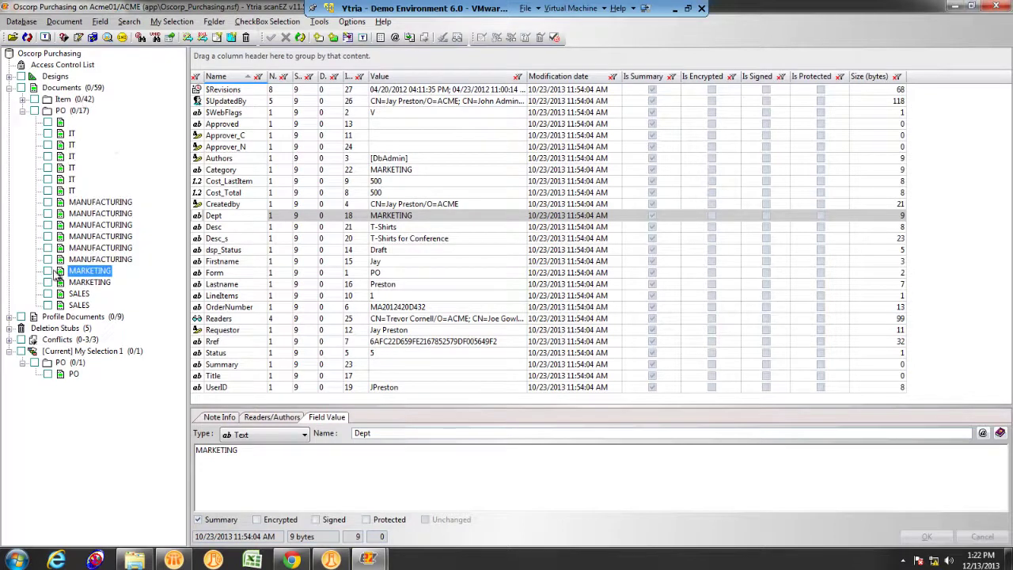
- Use the Readers field of the untitled PO document as the PO documents' title, and close the scanEZ window
left_click(63, 110)
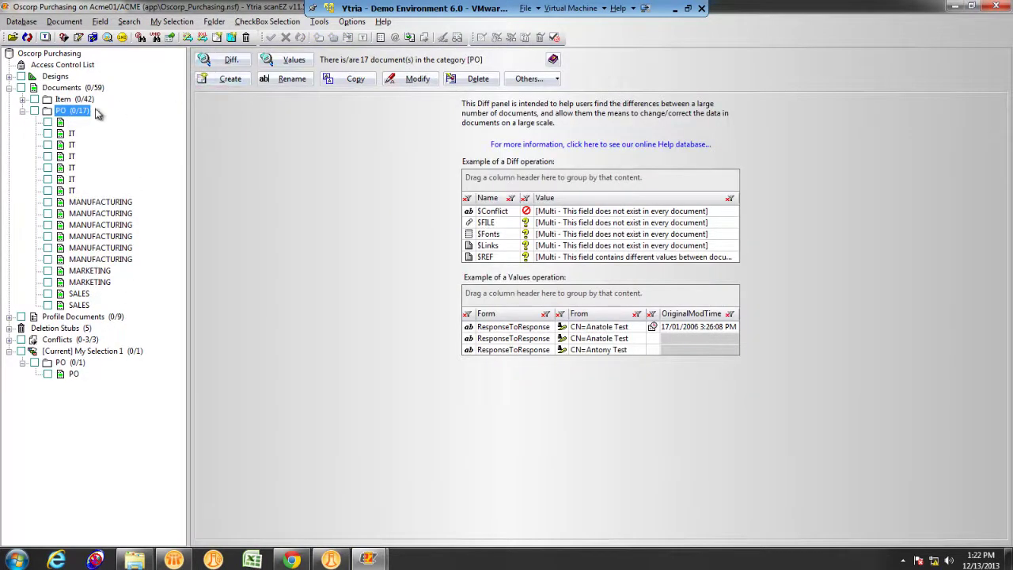
left_click(67, 124)
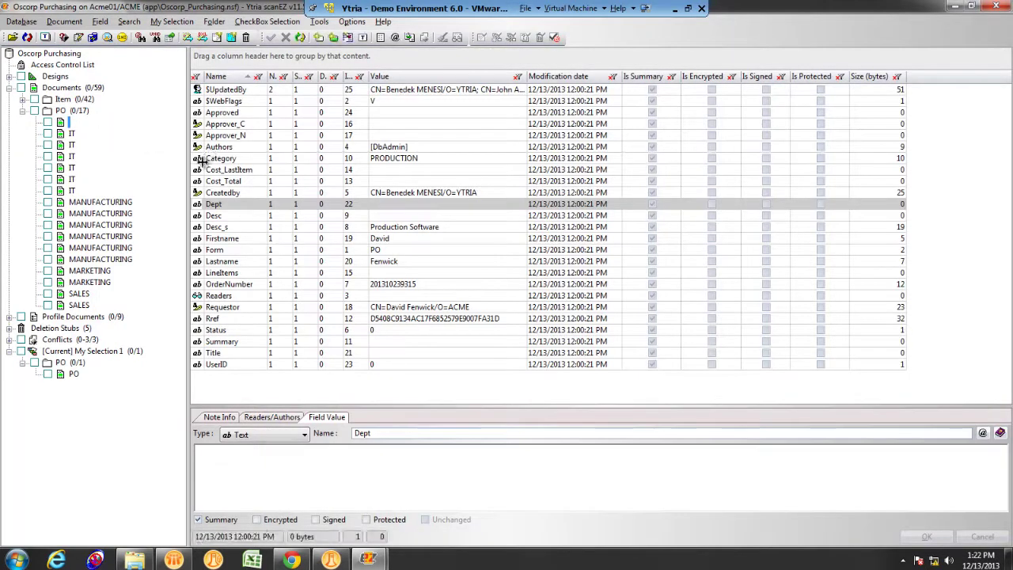
left_click(231, 297)
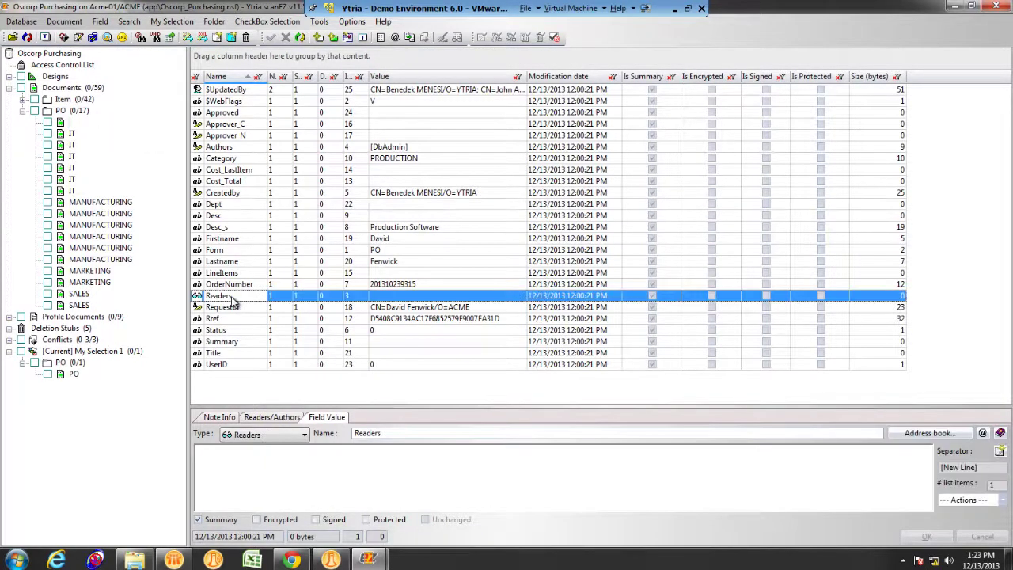
right_click(233, 299)
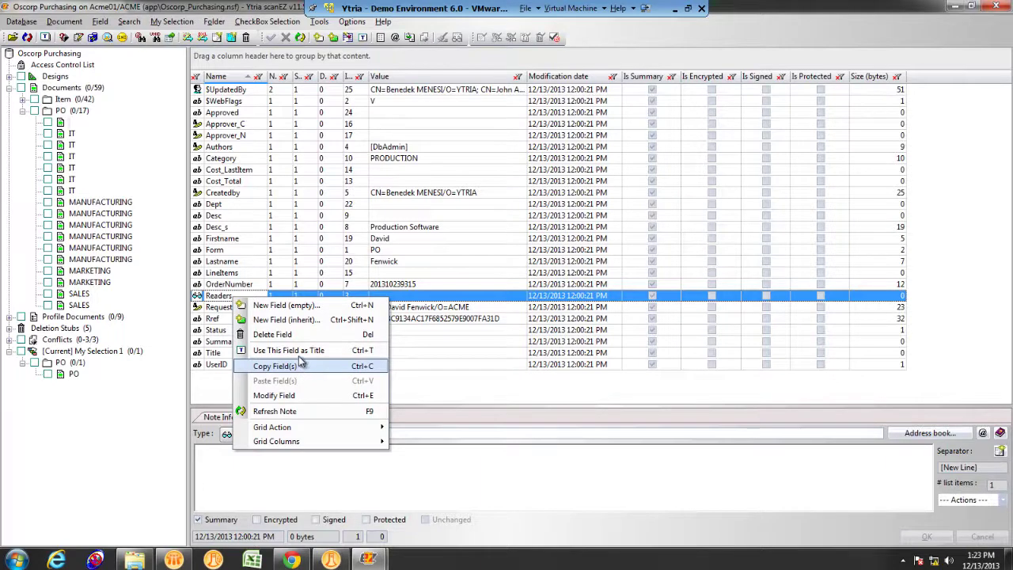
left_click(291, 349)
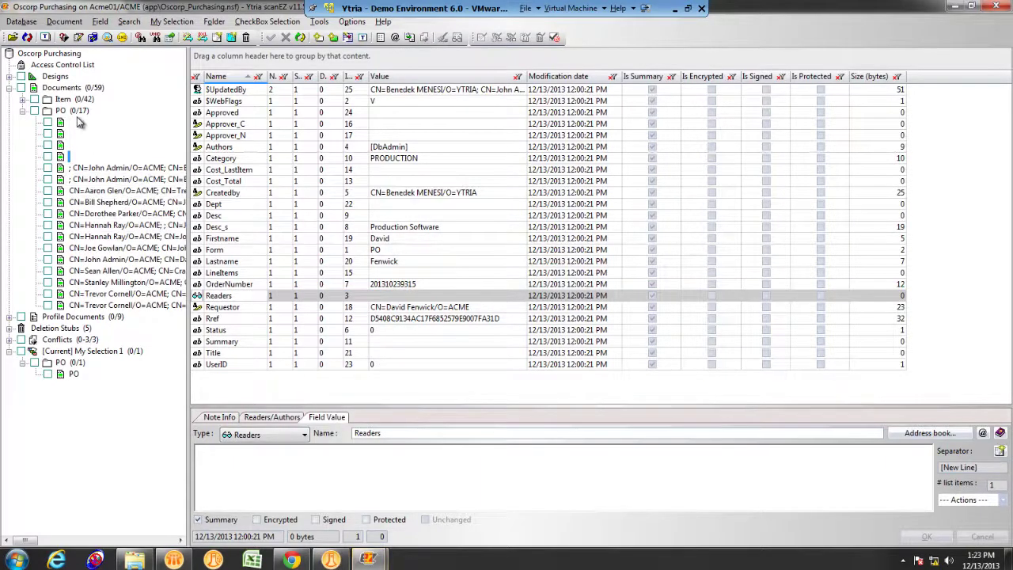
mouse_move(25, 542)
left_mouse_down()
mouse_move(119, 546)
mouse_move(33, 546)
left_mouse_up()
left_click(1001, 6)
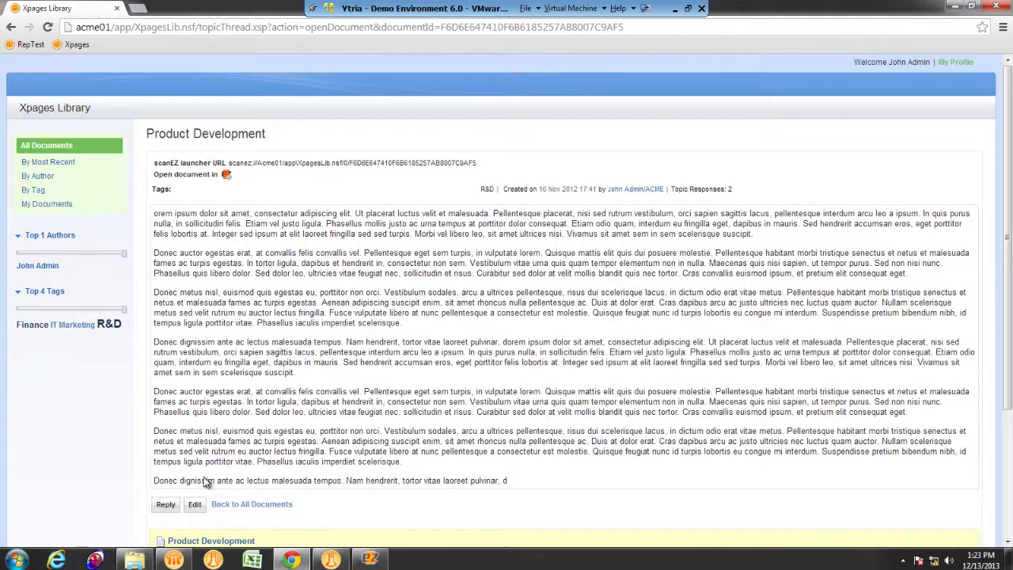
- Switch to Lotus Notes and open the five Acme Purchasing proposals from New Phones for IT and Exec through Ytria EZSuite in scanEZ Lite
left_click(174, 559)
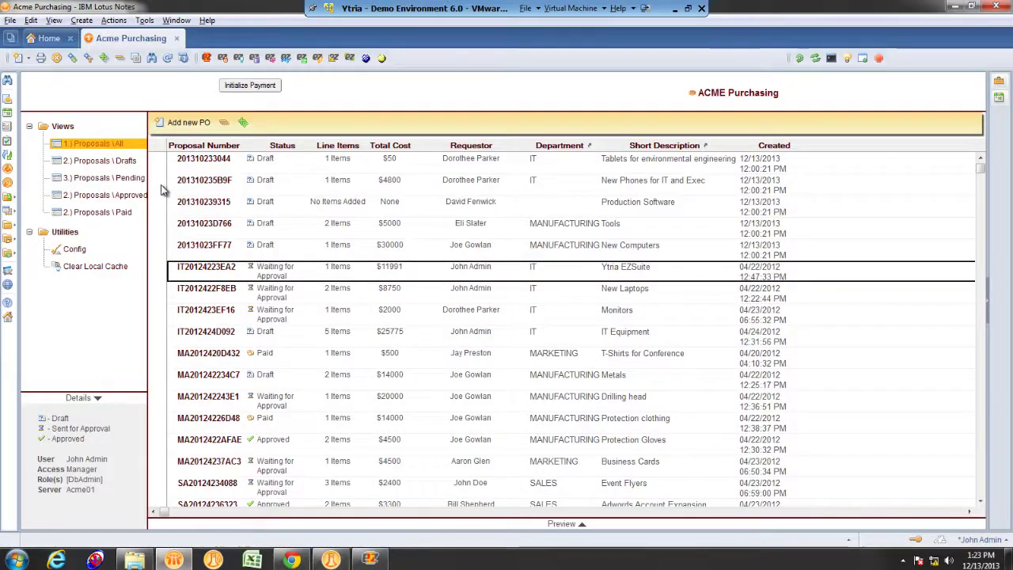
left_click(161, 267)
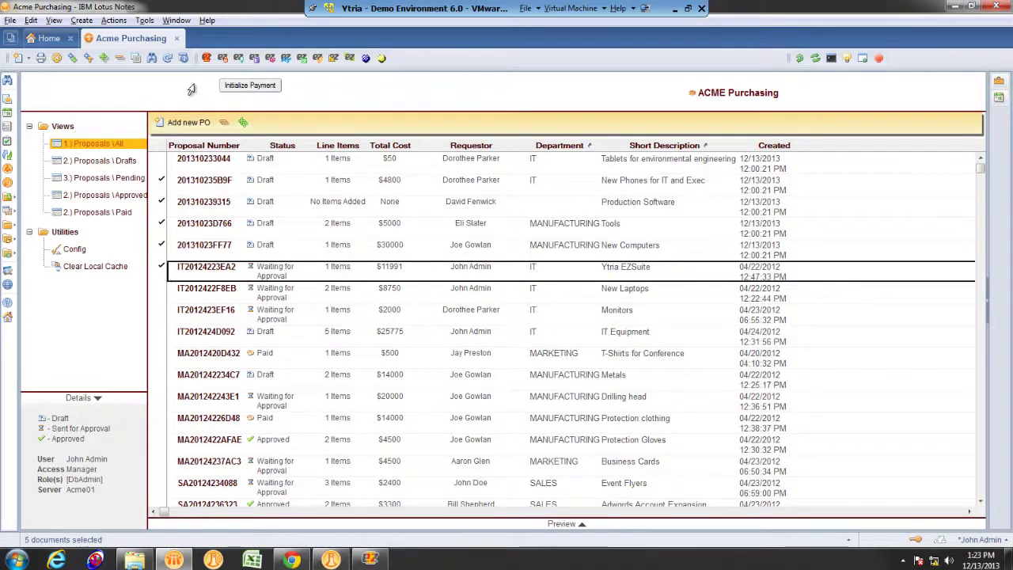
left_click(118, 21)
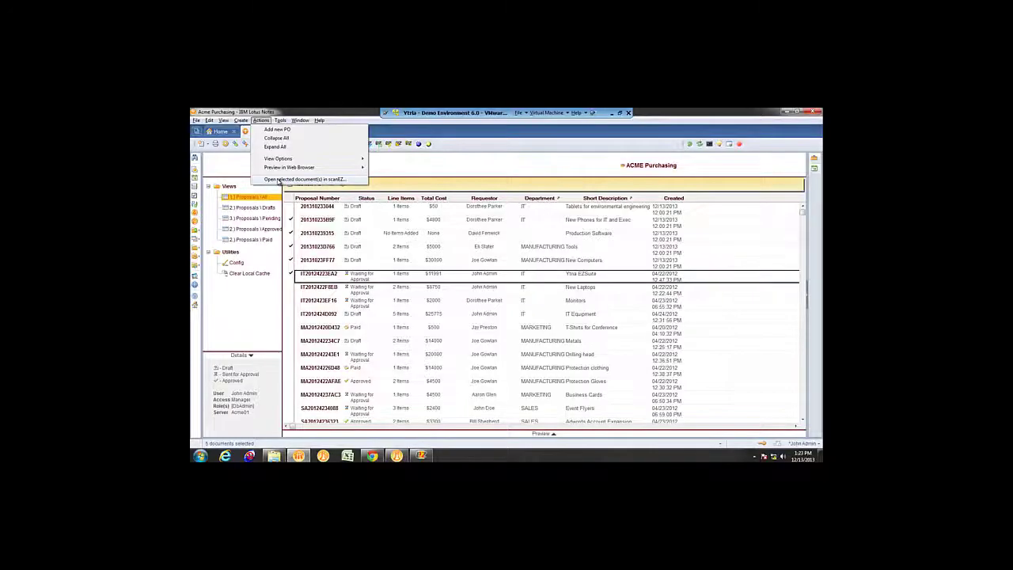
left_click(300, 179)
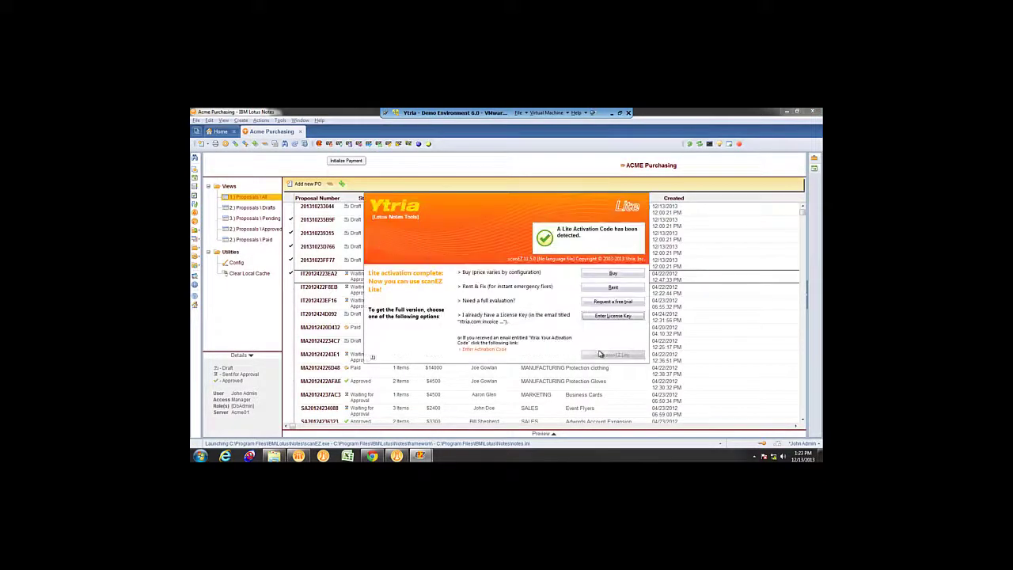
left_click(600, 353)
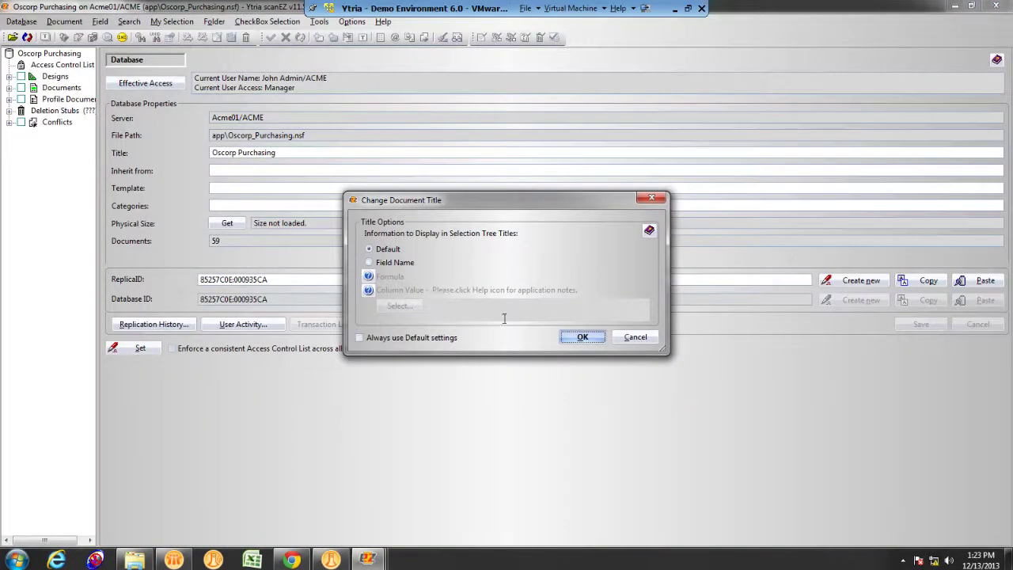
- Title the opened documents in the selection tree by field name, using the Readers field
left_click(387, 265)
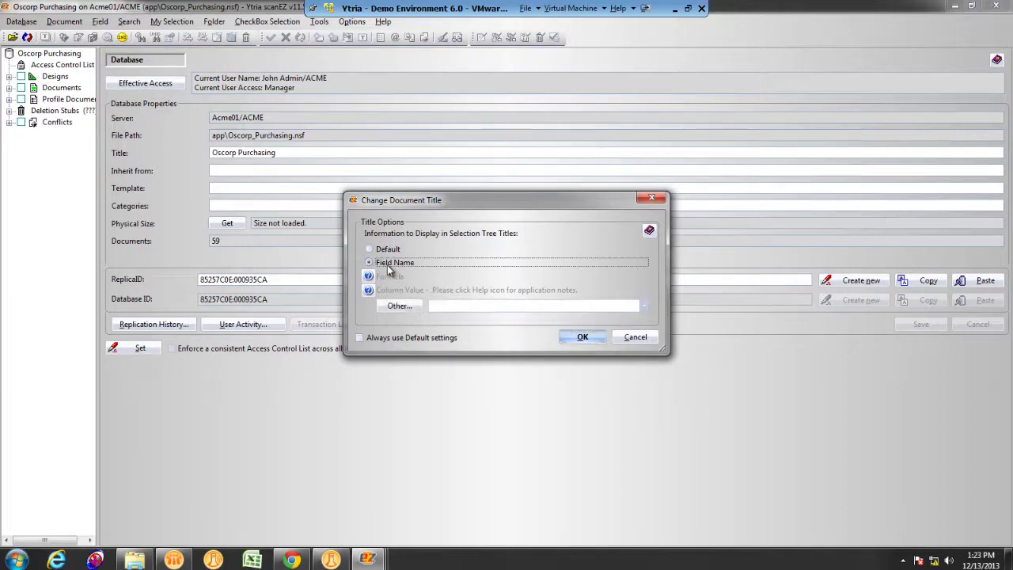
left_click(473, 305)
type("Reade")
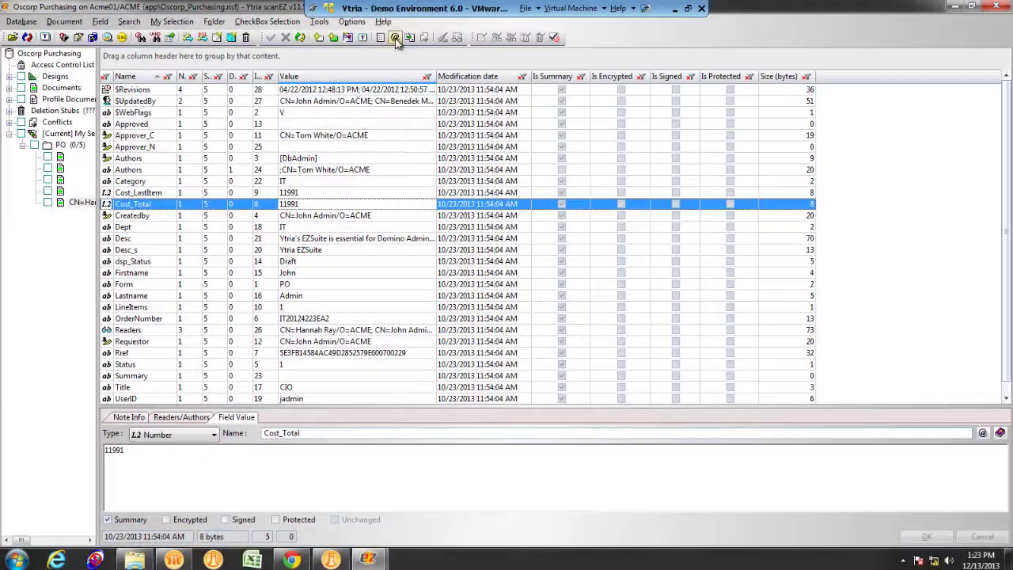
- Evaluate the formula Readers against the current PO document in the Formula Evaluation tool
left_click(396, 38)
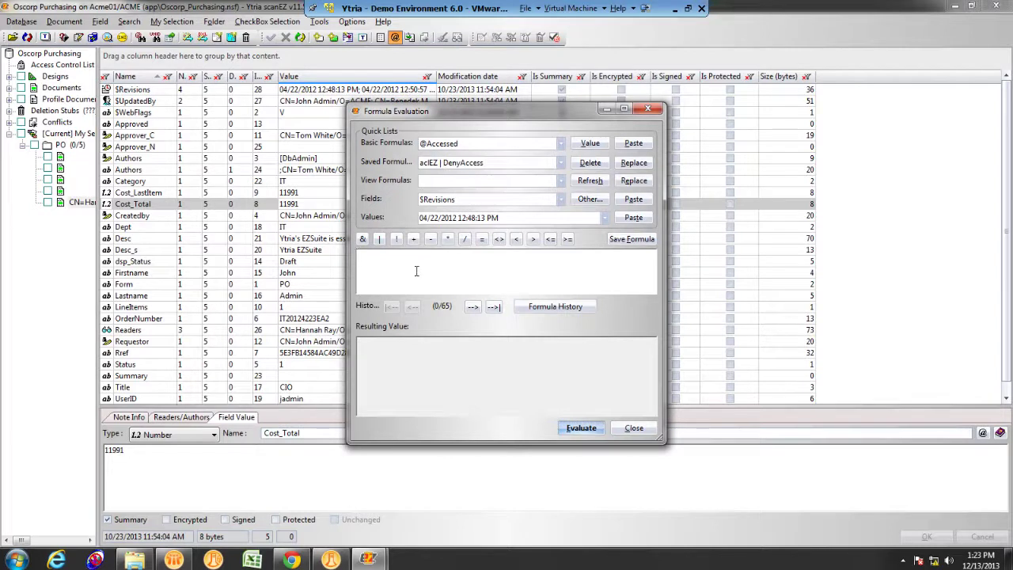
type("Readers")
left_click(581, 428)
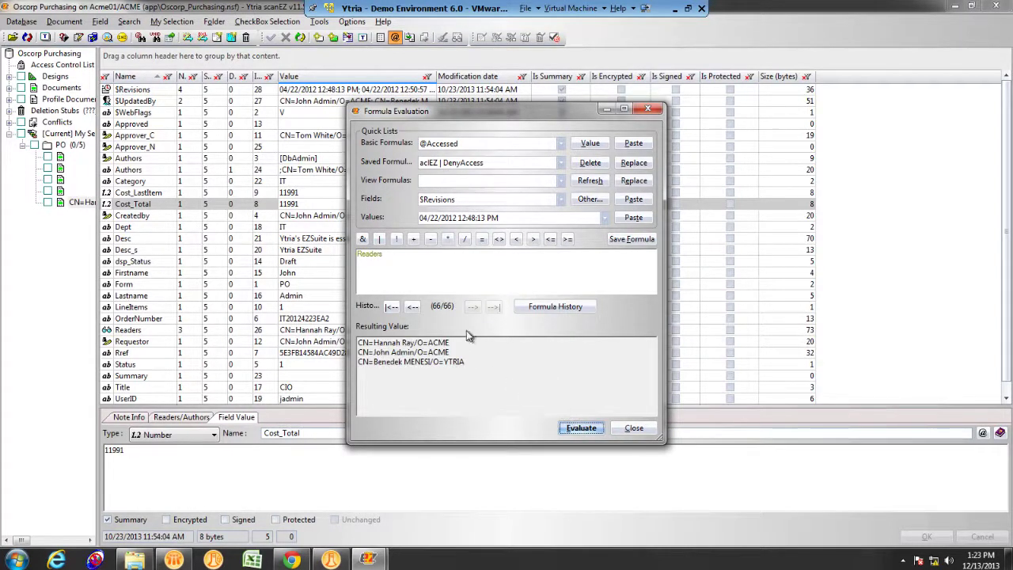
left_click(358, 254)
type("@")
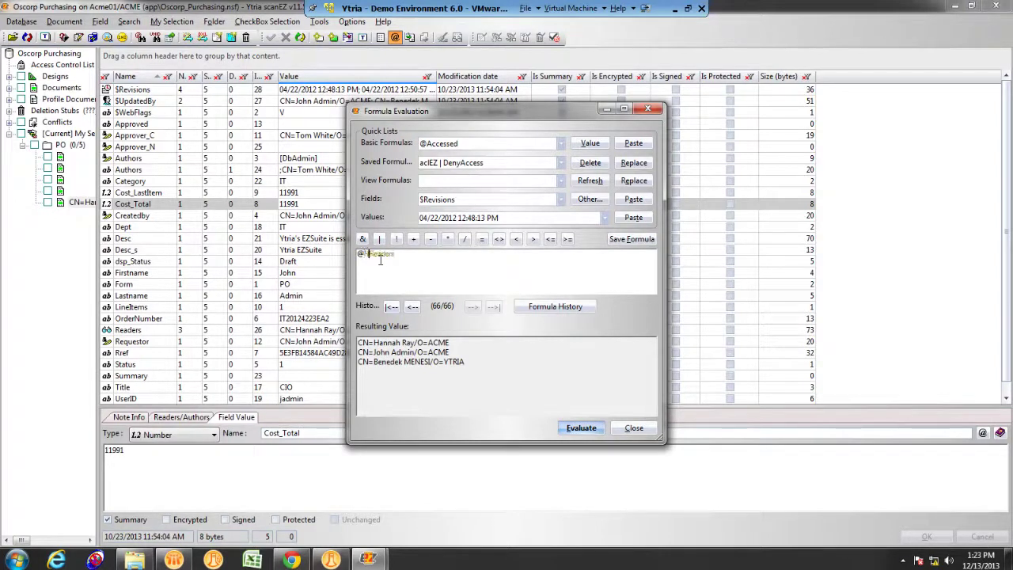
type("Name([CN];")
left_click(567, 431)
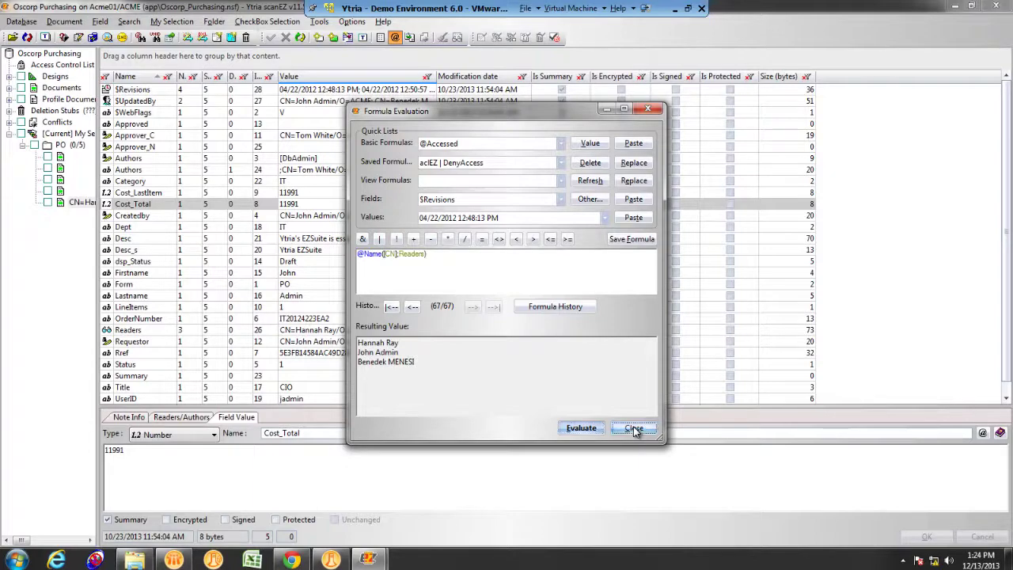
left_click(634, 429)
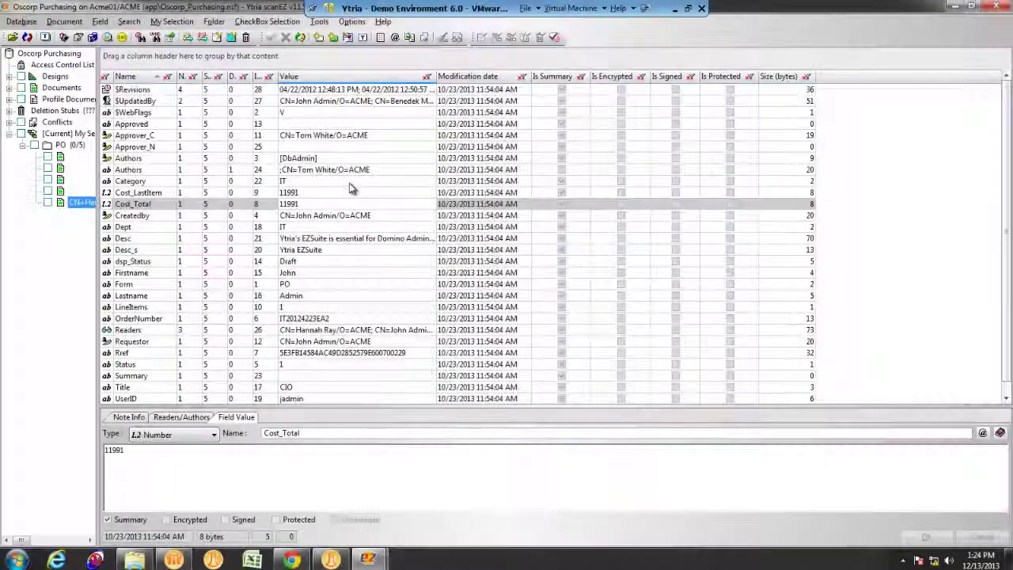
- Open the Notes Ini Editor for the local Notes.ini file and select the InstallType entry
left_click(349, 182)
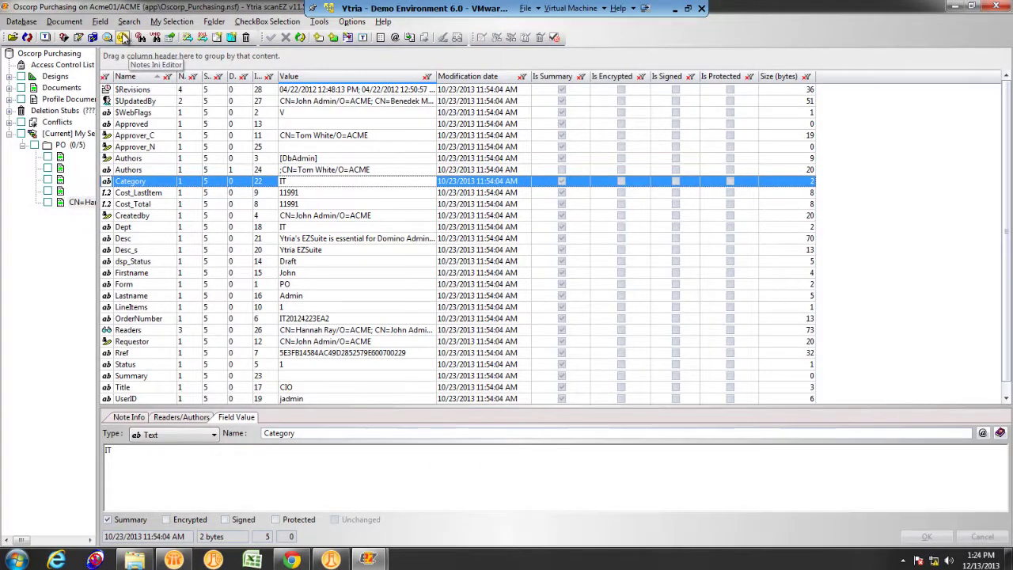
left_click(122, 38)
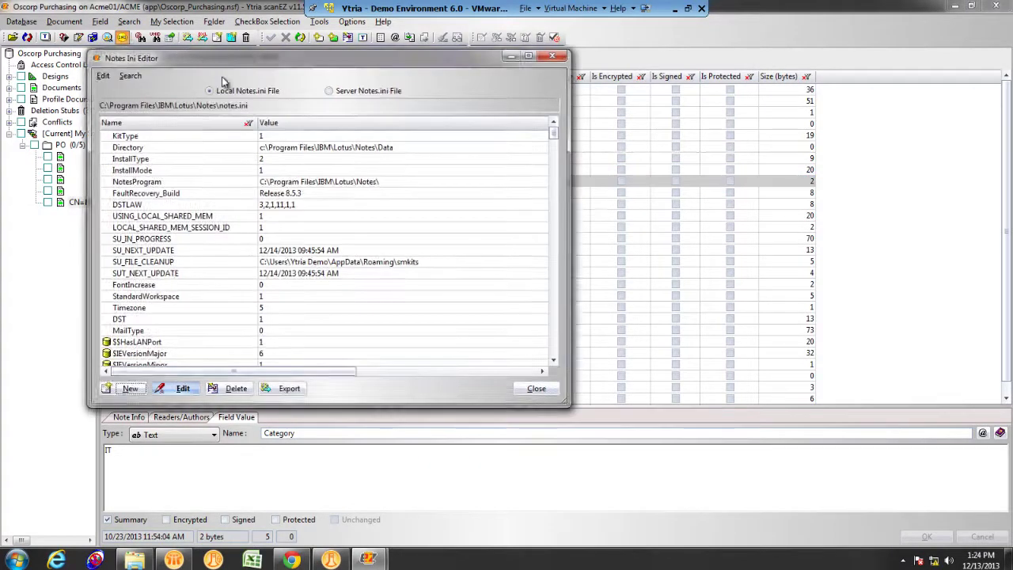
left_click(235, 93)
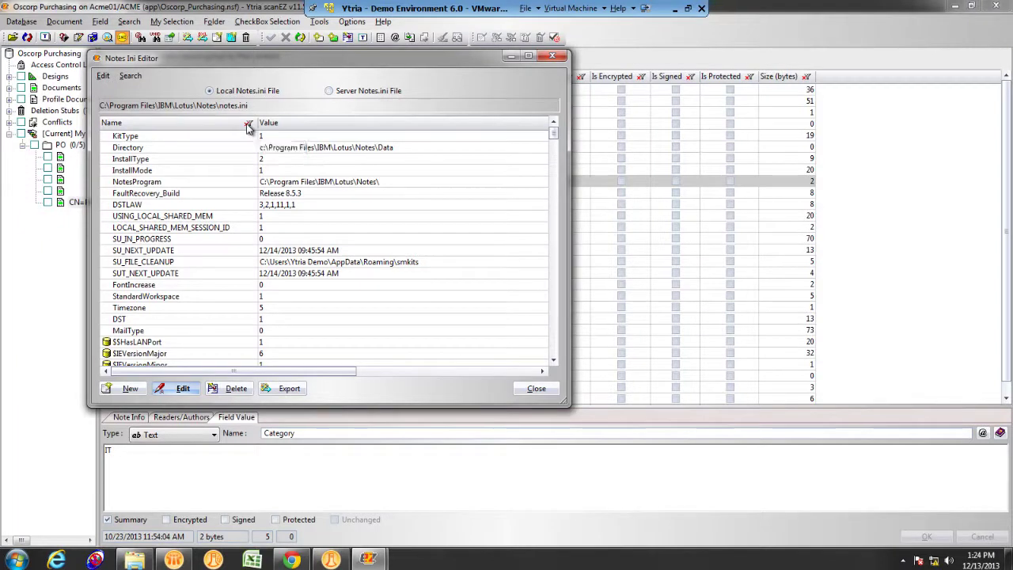
left_click(212, 158)
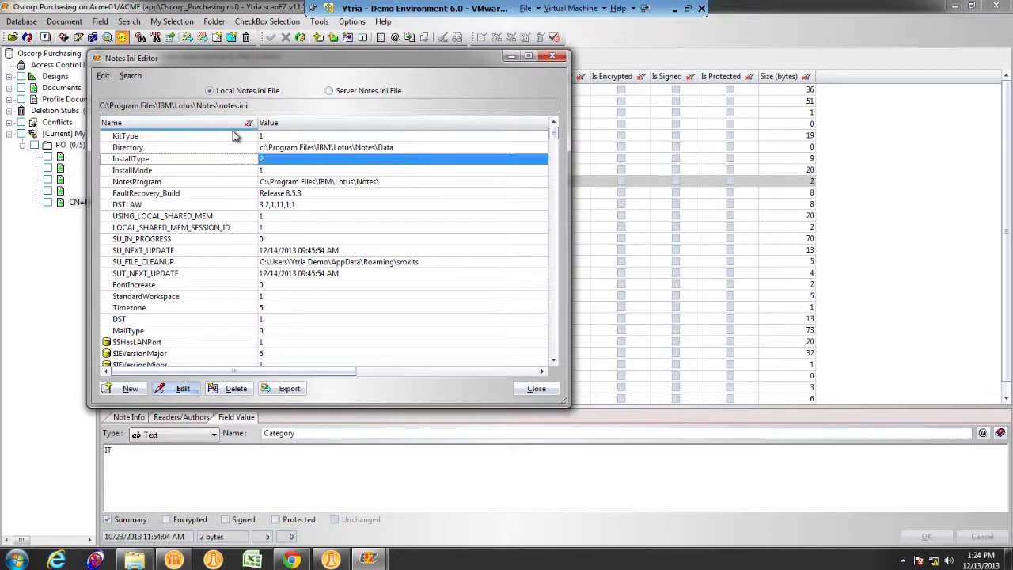